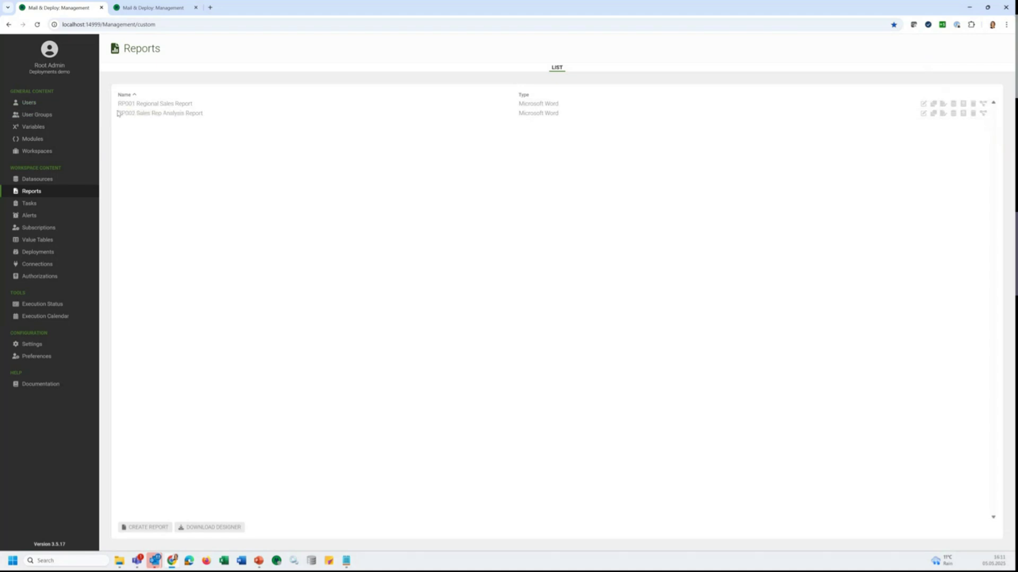
Review the tasks and value tables of the local Deployments demo workspace and the workspace list on the ec.mail-and-deploy.com server.
click(31, 203)
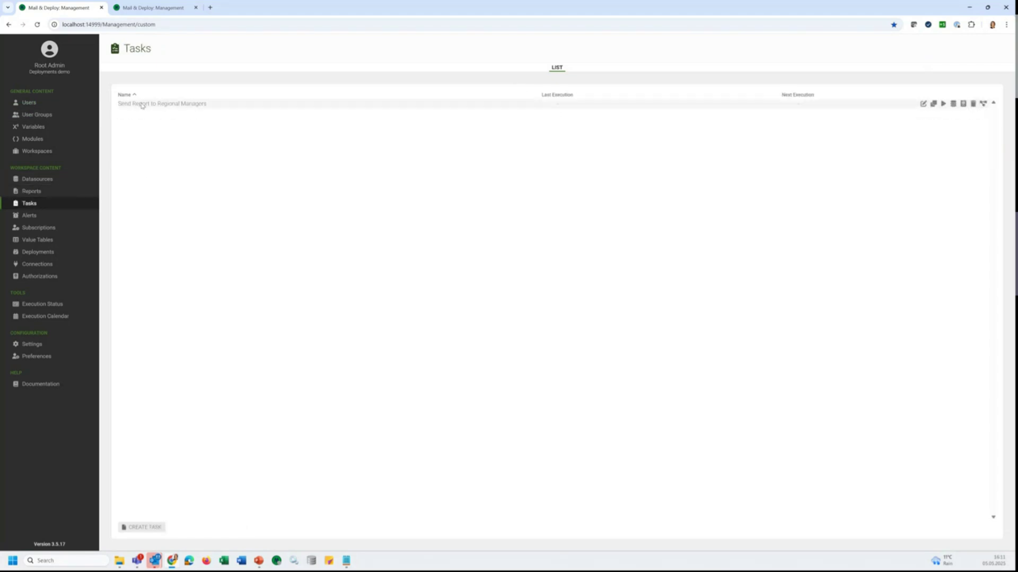
click(43, 239)
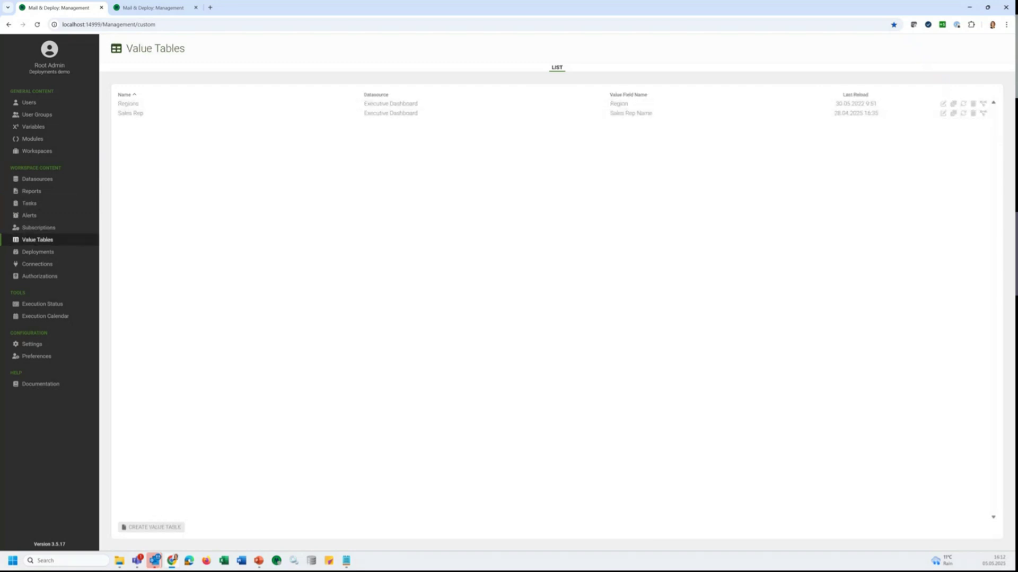
click(154, 8)
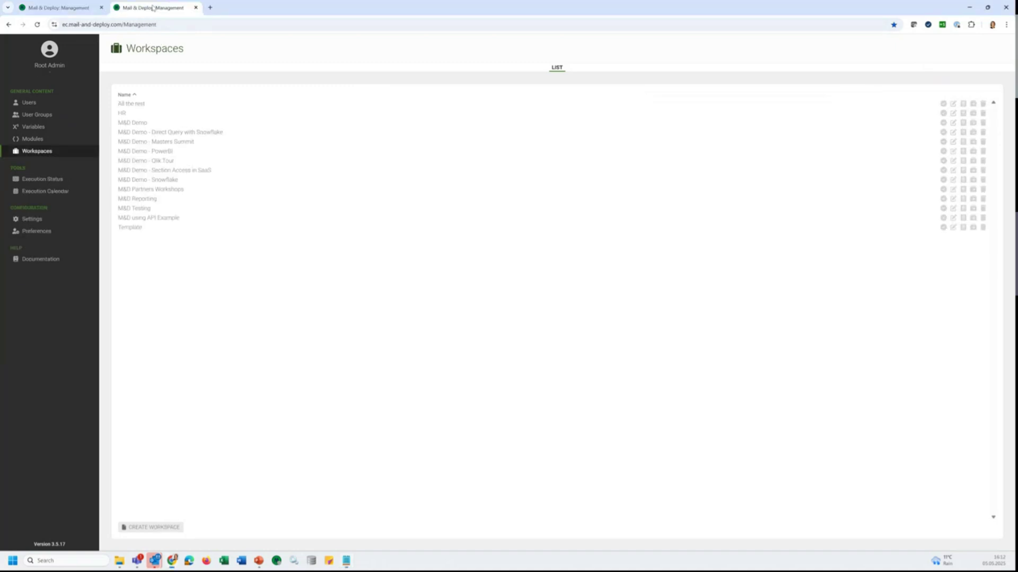
click(58, 7)
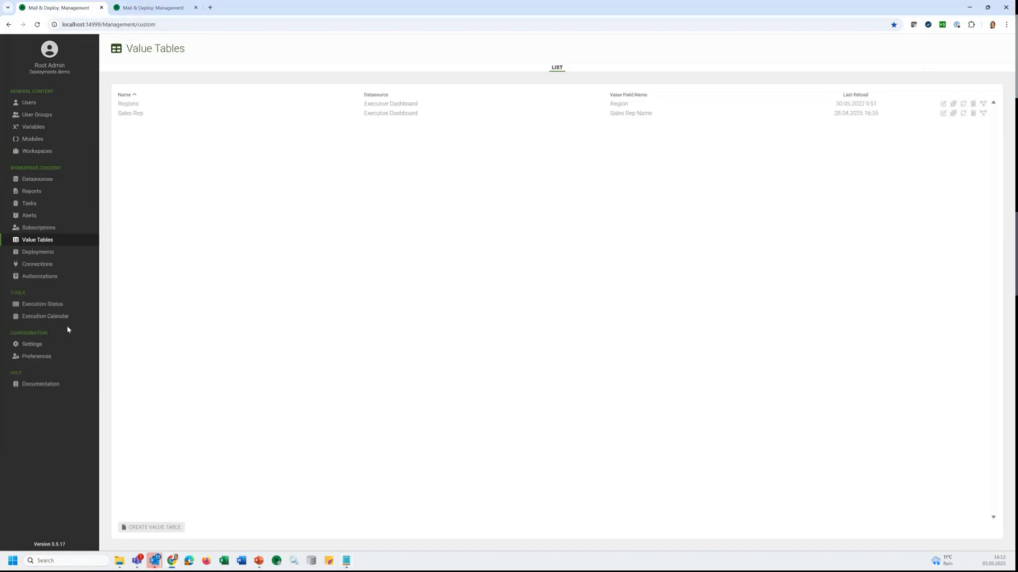
Examine the deployment configuration on the local server, including the new-profile form and the SaaS profile, and compare the other server's settings.
click(37, 345)
click(779, 450)
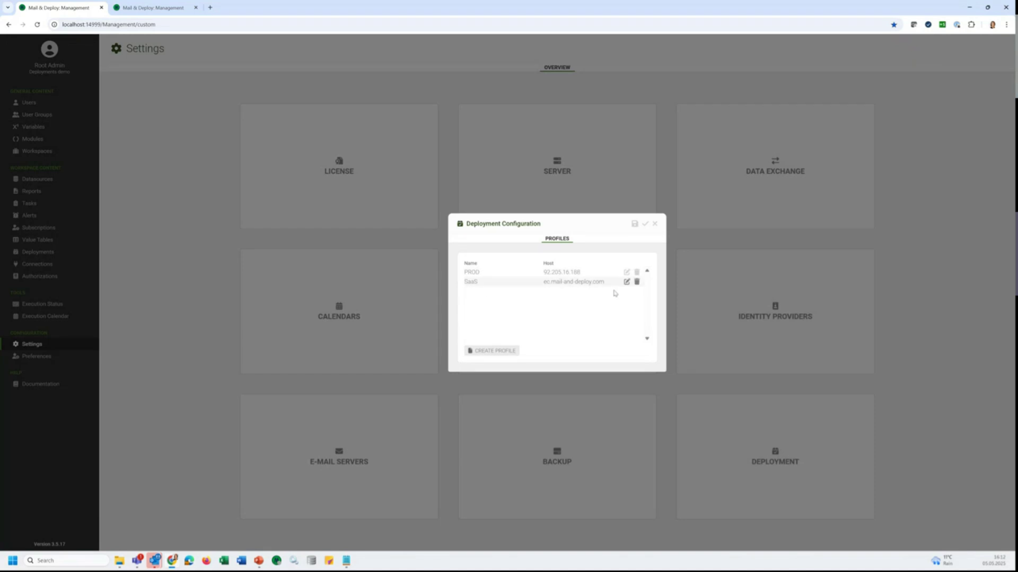
click(494, 352)
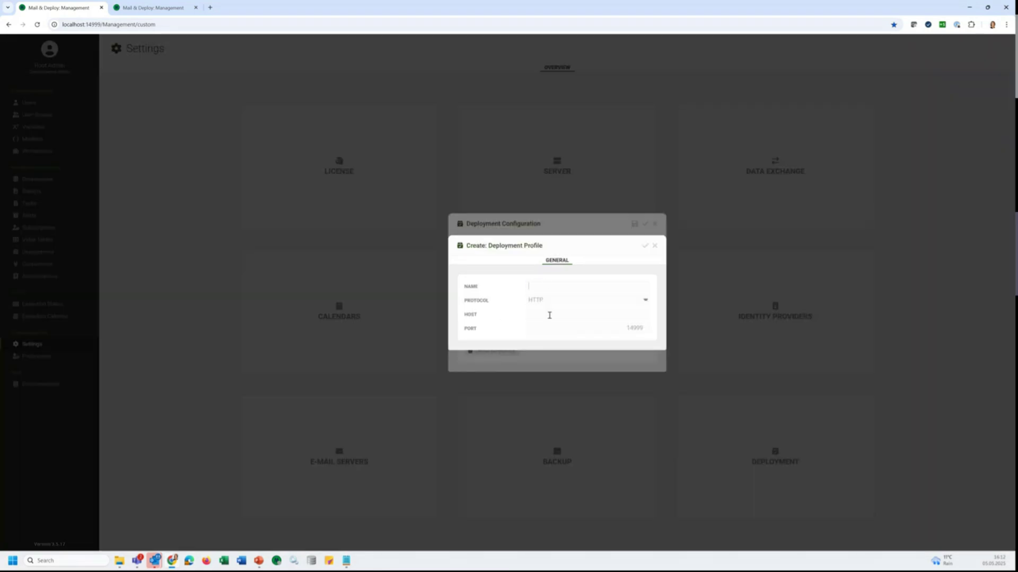
click(655, 246)
click(627, 279)
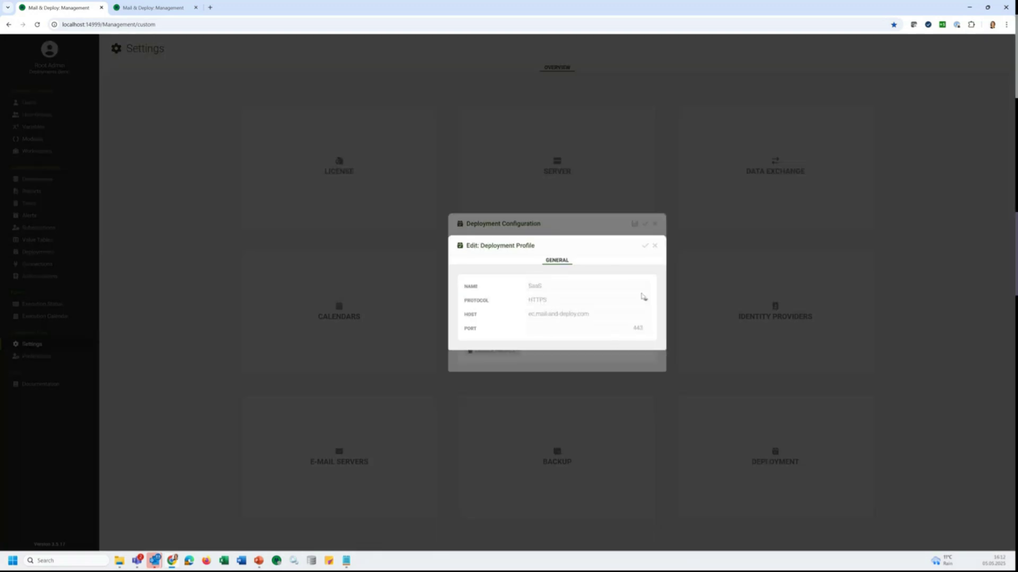
click(656, 247)
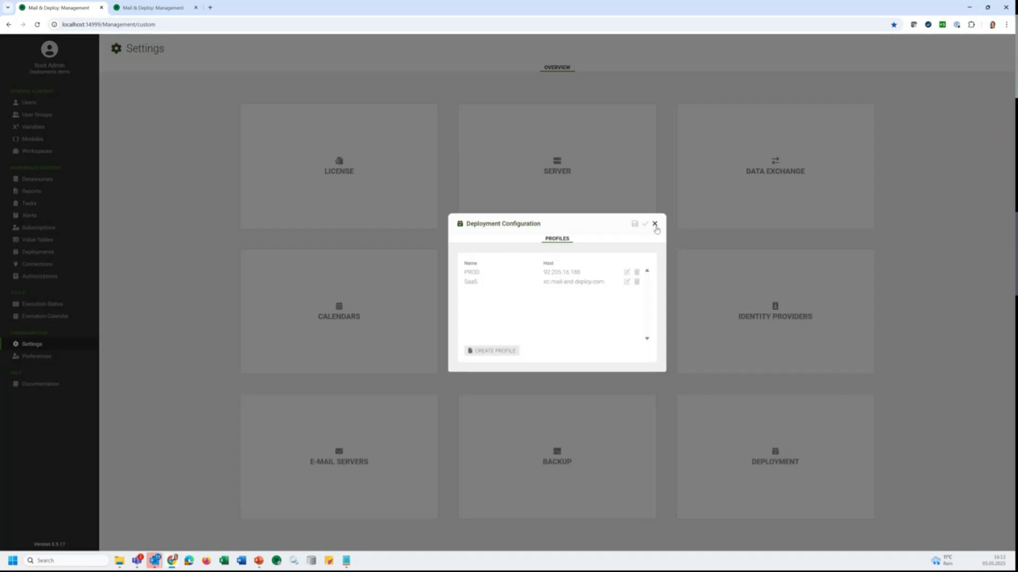
click(655, 225)
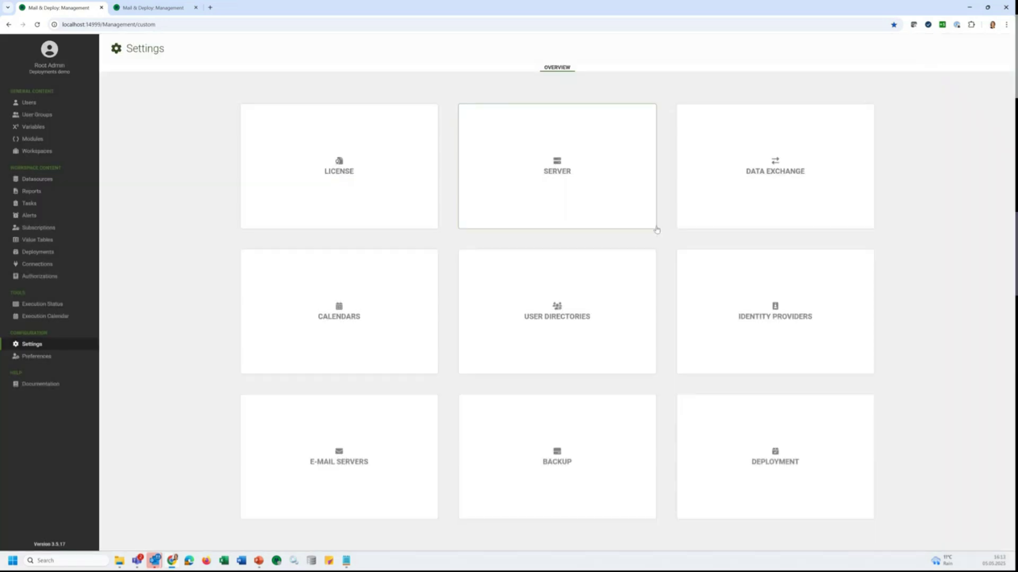
key(ctrl+Tab)
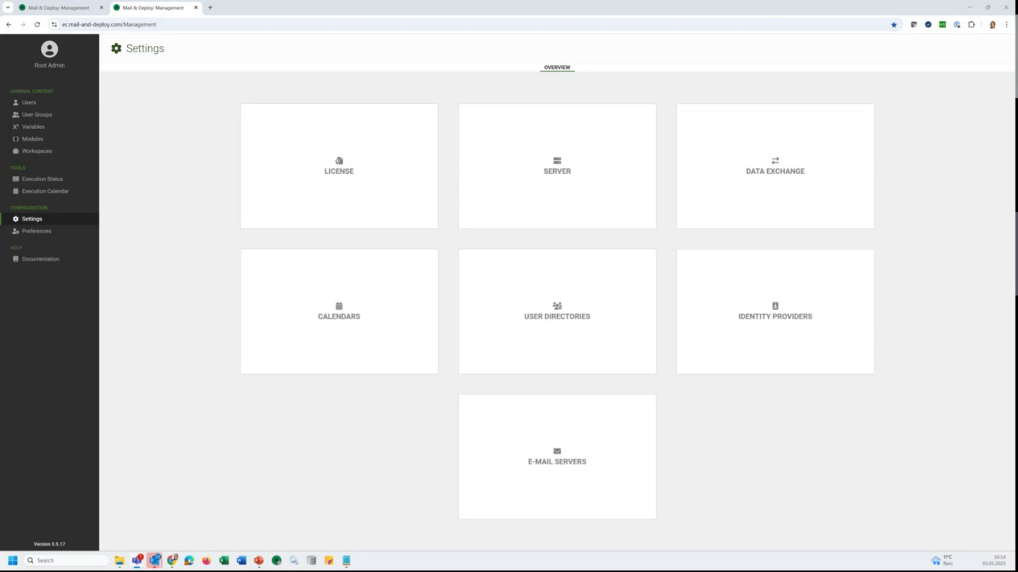
On the local server, open the Deployments demo workspace for editing and copy its name.
click(58, 7)
click(42, 151)
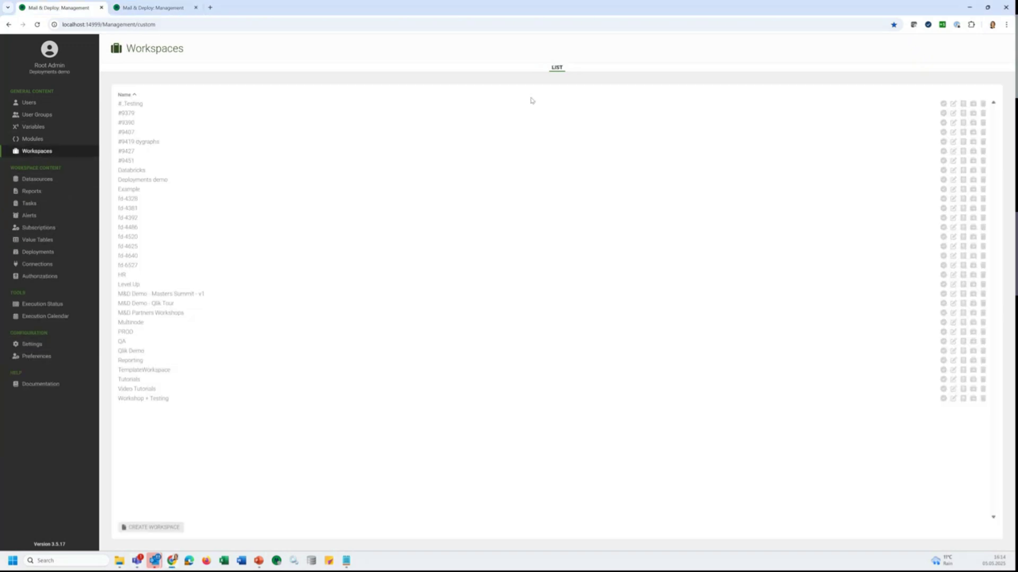
click(953, 180)
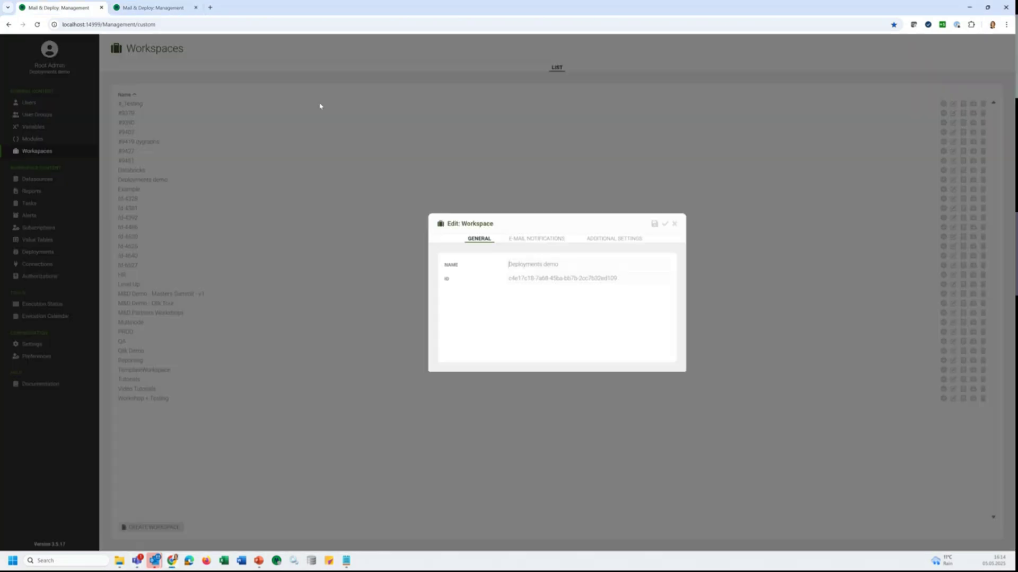
drag(585, 264, 498, 268)
key(ctrl+c)
Create a workspace named Deployments demo on the ec.mail-and-deploy.com server, switch into it and show its datasources.
click(148, 8)
click(41, 153)
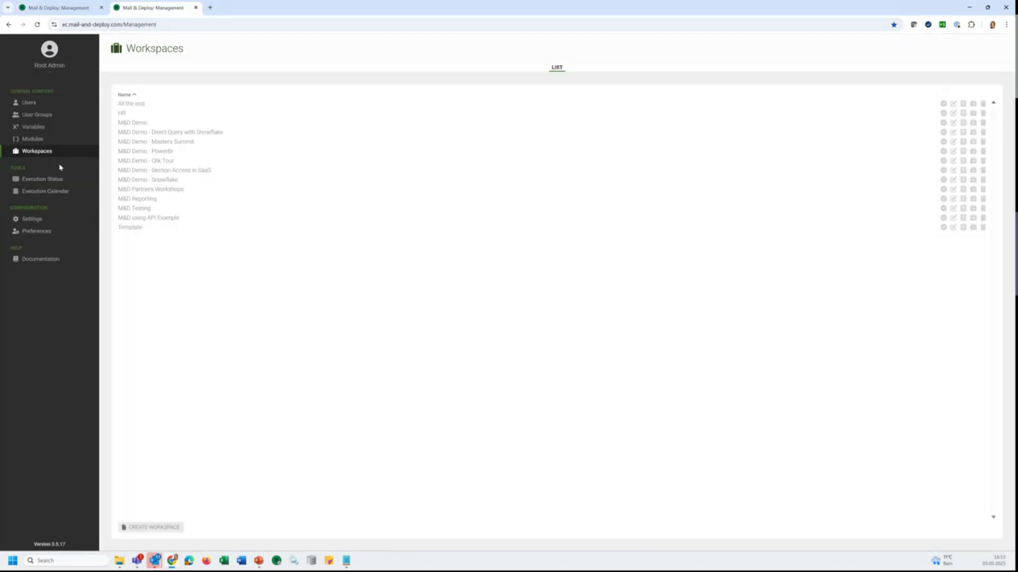
click(169, 527)
key(ctrl+v)
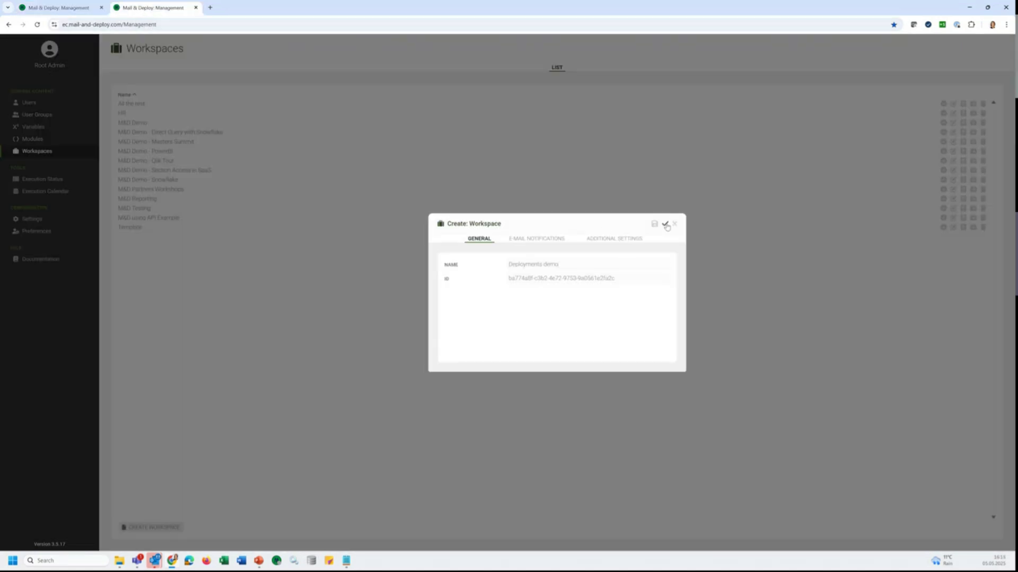
click(665, 224)
click(942, 113)
click(37, 179)
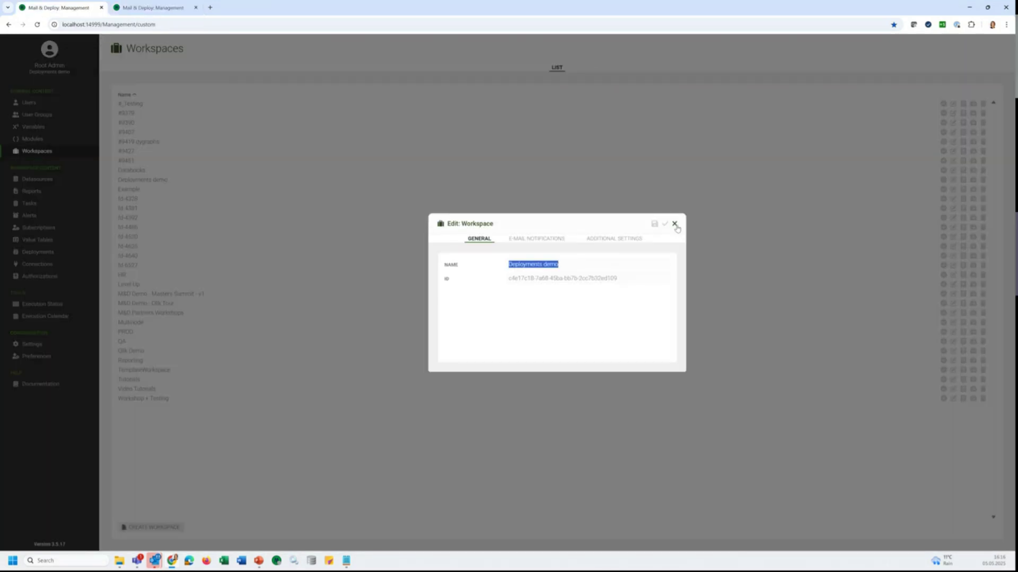
On the local server, close the workspace editor, open the Executive Dashboard datasource and copy its name.
click(673, 224)
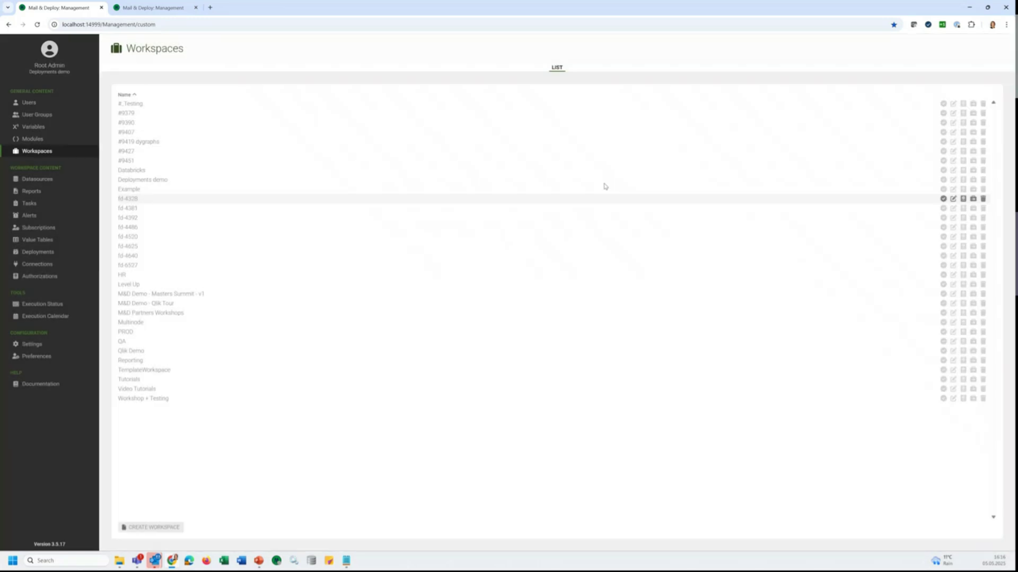
click(26, 180)
drag(121, 103, 424, 105)
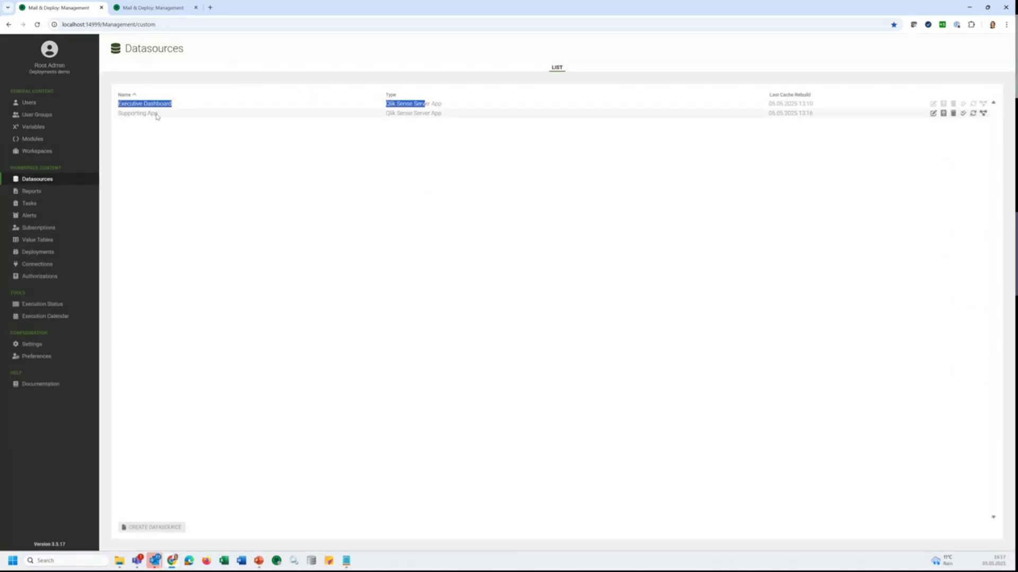
click(933, 103)
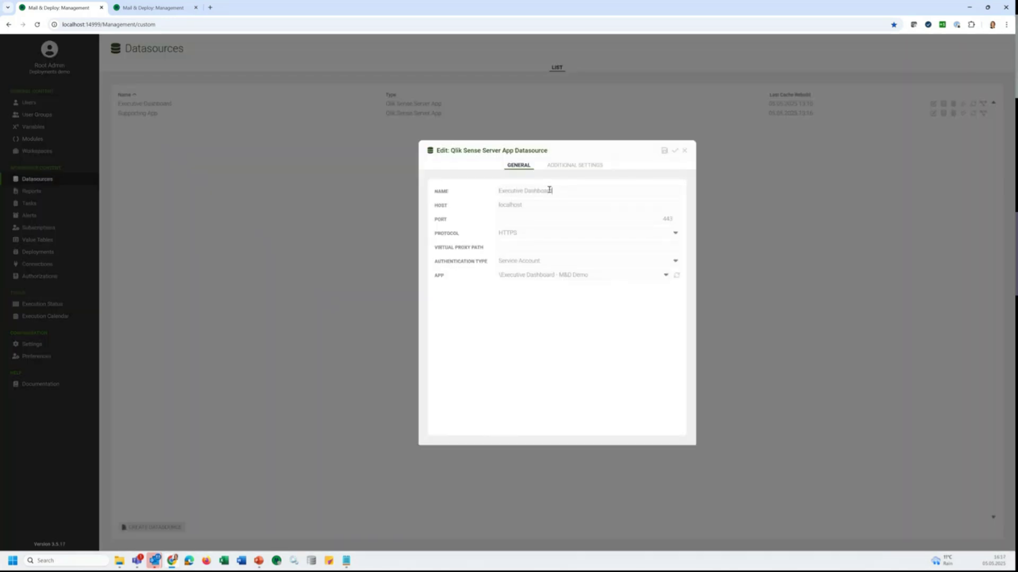
drag(558, 191, 448, 198)
key(ctrl+c)
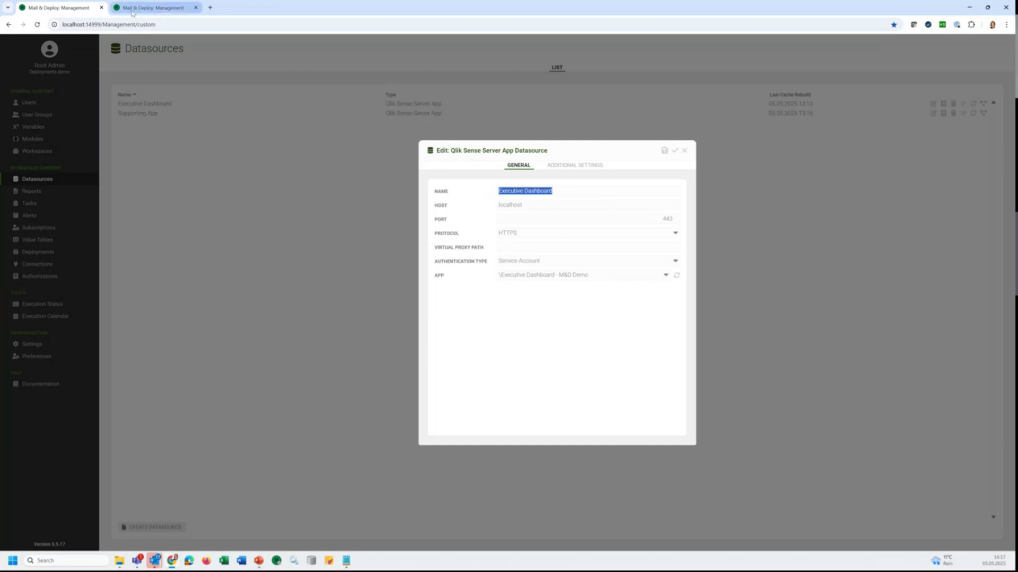
click(154, 7)
key(ctrl+v)
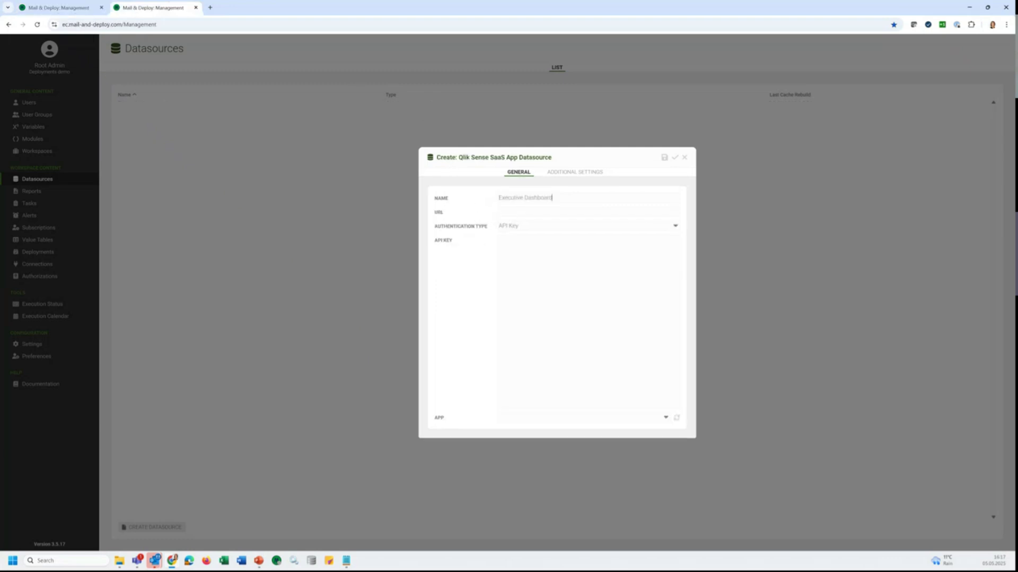
click(530, 210)
text(https://mail-and-deploy.eu.qlikcloud.com/)
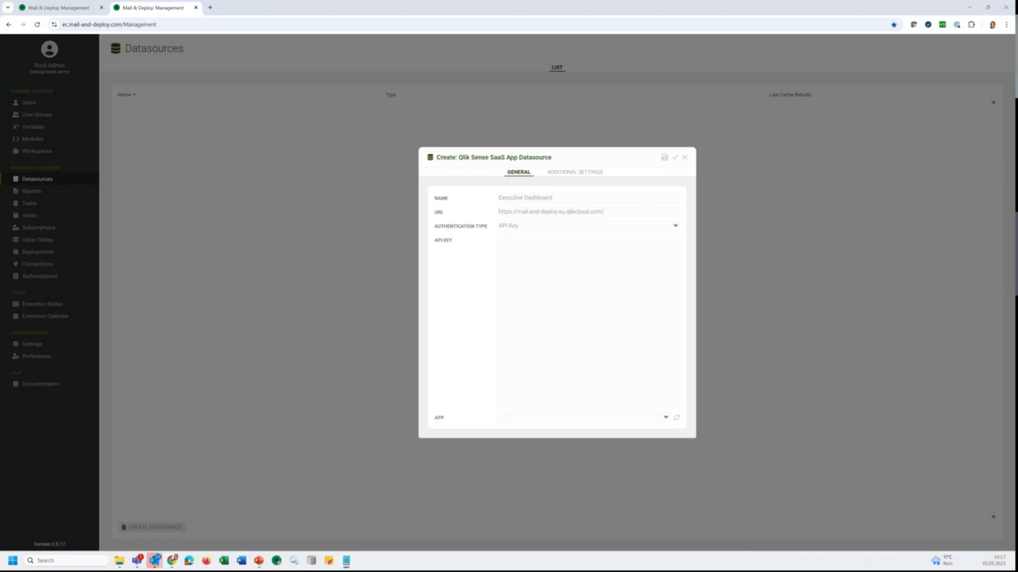
click(584, 306)
key(ctrl+v)
Assign the app Qlik Tour\Qlik Tour - M&D Demo - Executive Dashboard, save the datasource and rebuild its cache.
click(676, 418)
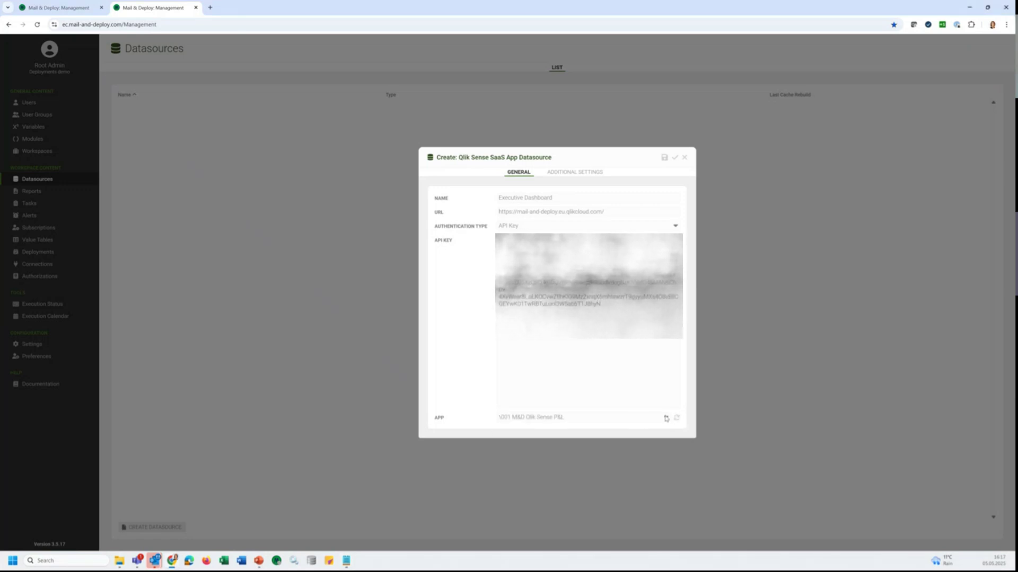
click(666, 418)
drag(703, 245, 702, 377)
scroll(530, 360, down, 2)
click(528, 345)
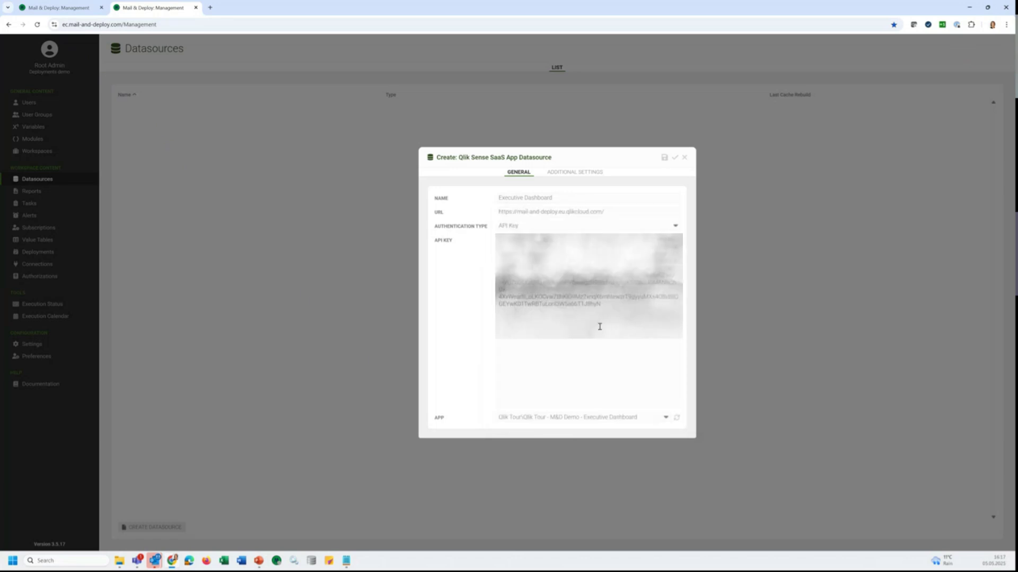
click(675, 157)
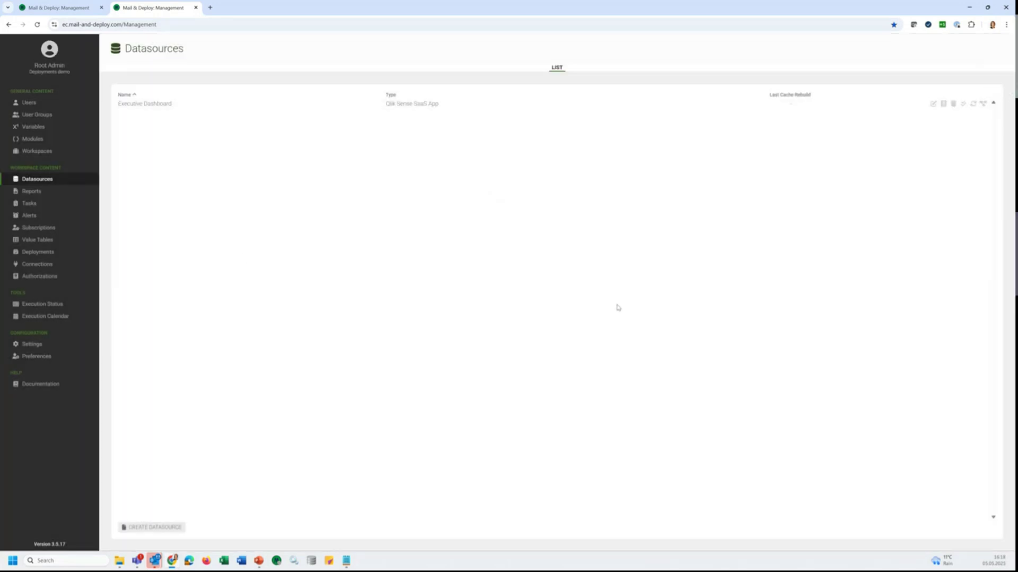
click(973, 105)
Examine the additional settings of the Executive Dashboard datasource and close it without changes.
click(933, 104)
click(578, 172)
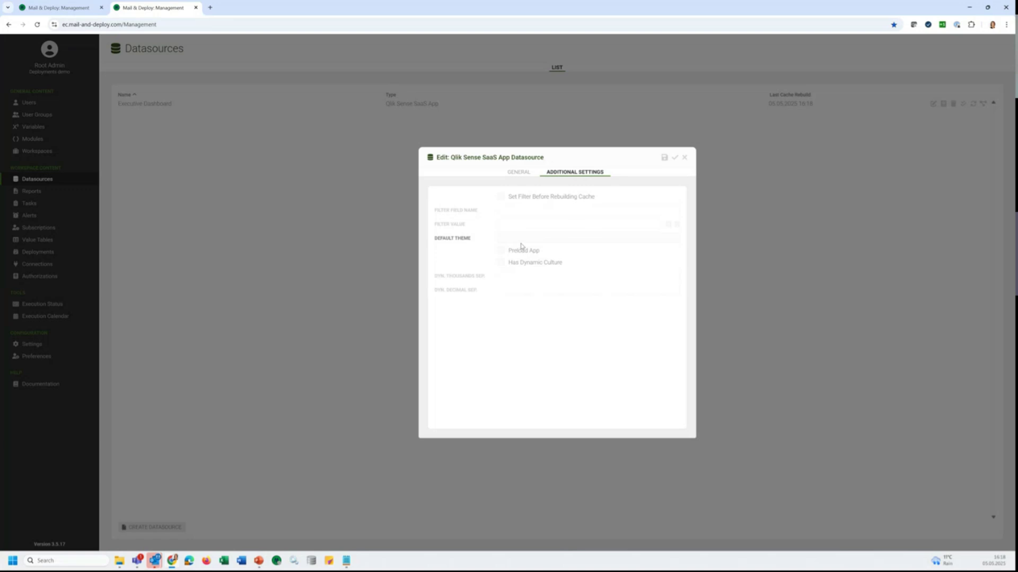
click(684, 158)
On the local server, close the Executive Dashboard datasource and open Supporting App to take its name for the other server.
click(71, 8)
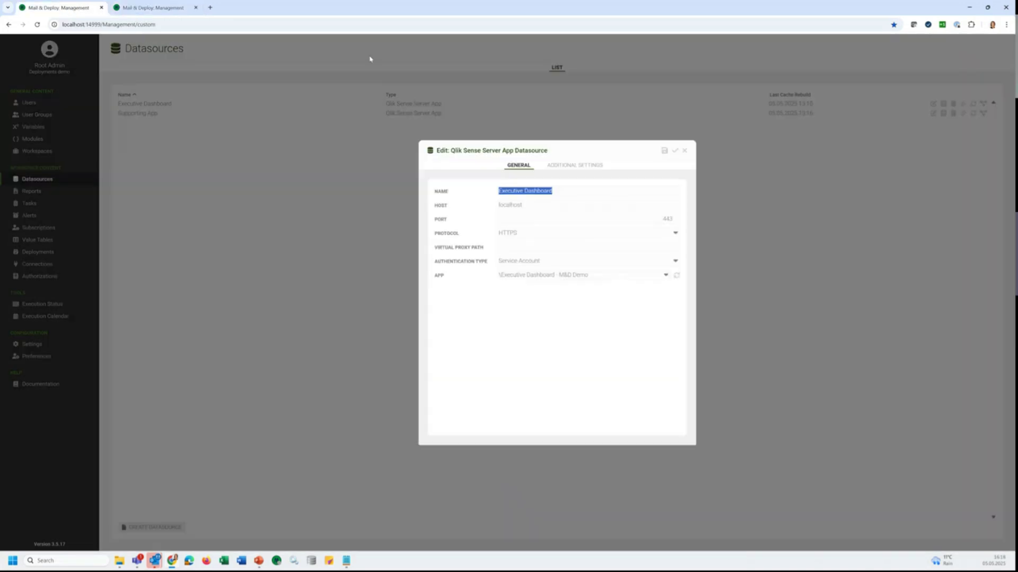
click(683, 152)
double_click(424, 113)
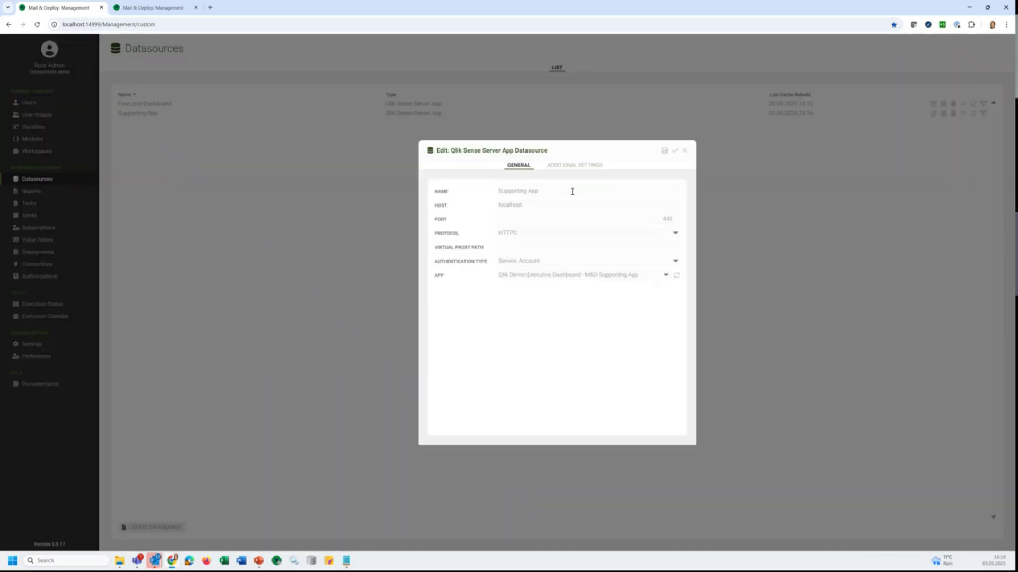
click(152, 7)
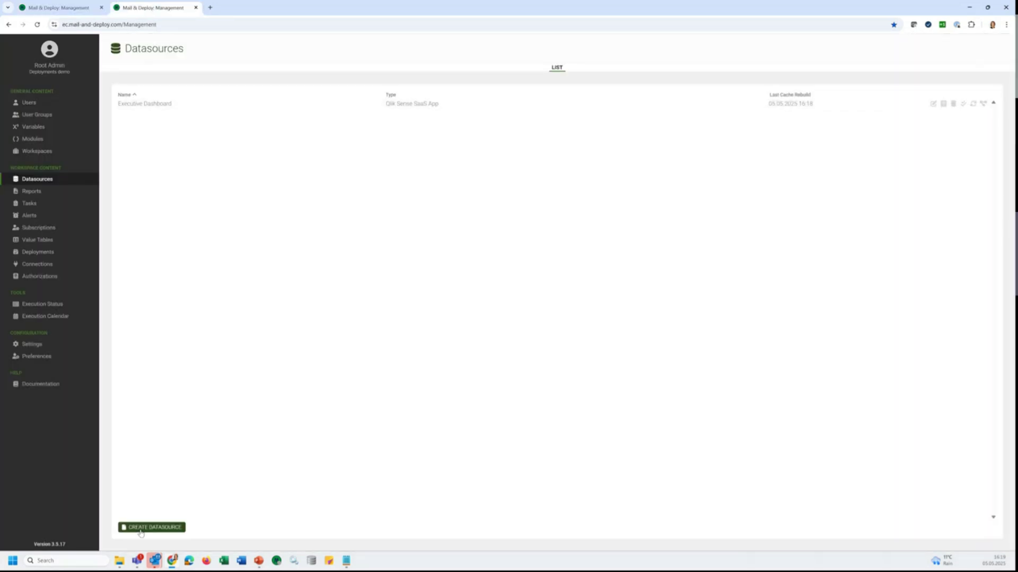
click(154, 528)
click(505, 325)
click(521, 200)
text(Supporting App)
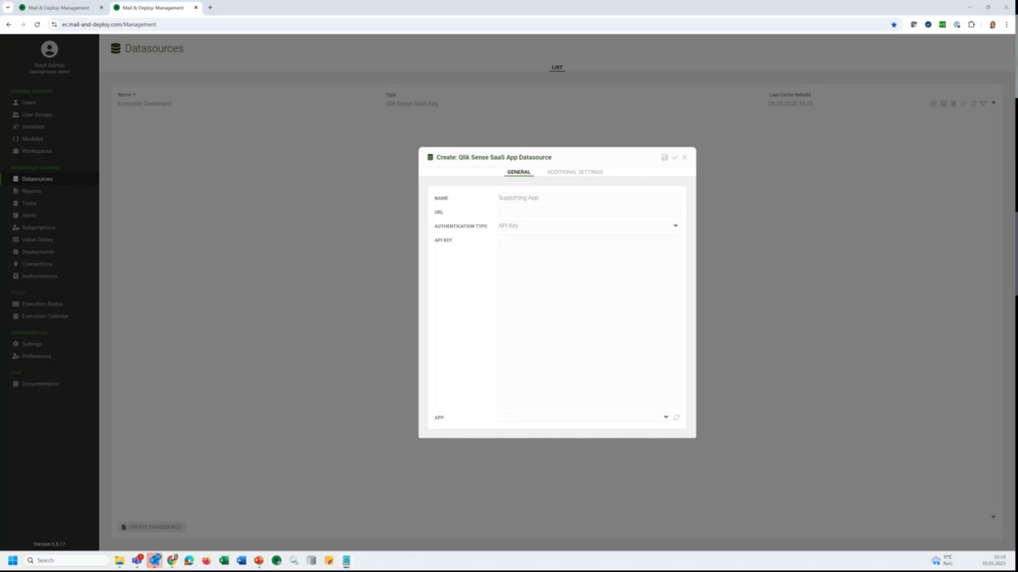
key(ctrl+v)
click(535, 245)
key(ctrl+v)
Assign the app Qlik Tour\Qlik Tour - M&D Demo - Supporting App, save the datasource and rebuild its cache.
click(666, 417)
drag(705, 247, 702, 399)
click(558, 337)
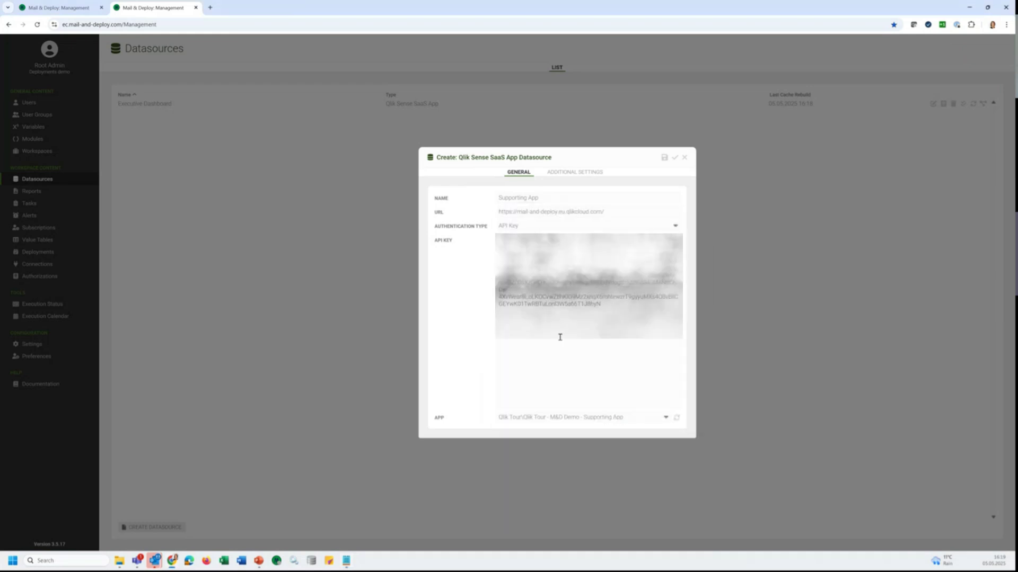
click(674, 158)
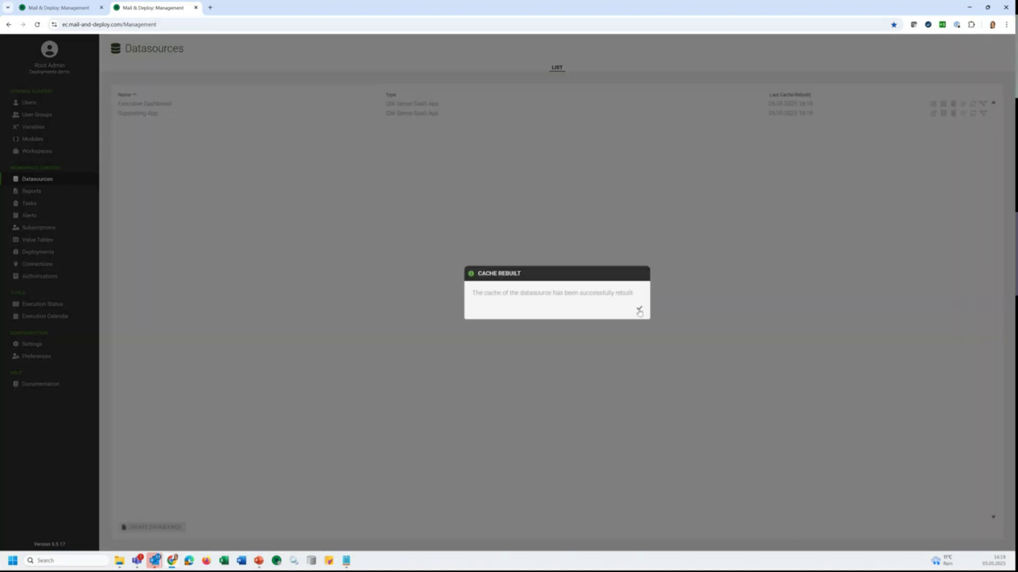
click(639, 309)
On the local server, close the datasource editor and start a new deployment with the SaaS profile, named Reports and Task.
key(ctrl+shift+Tab)
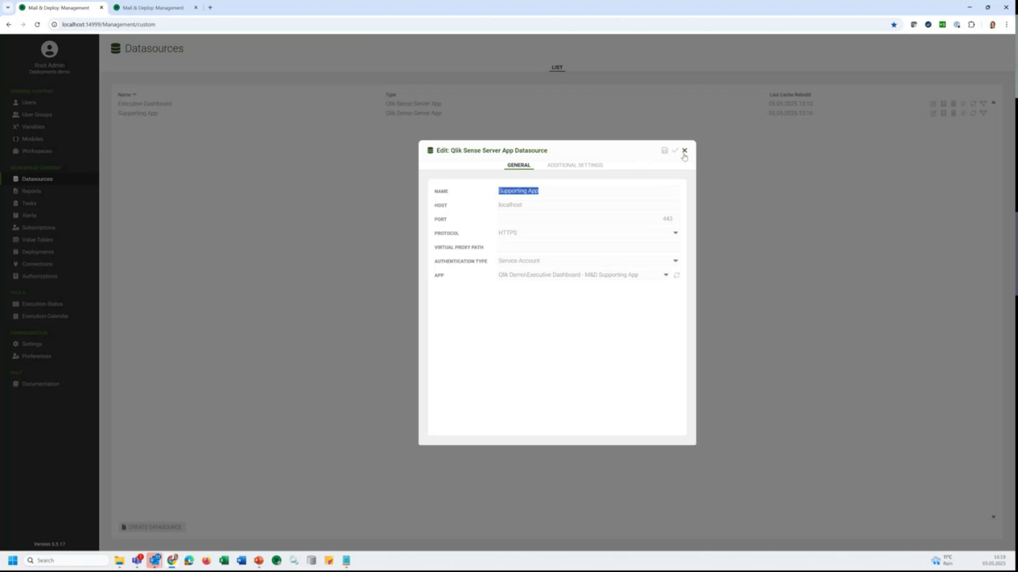
click(684, 152)
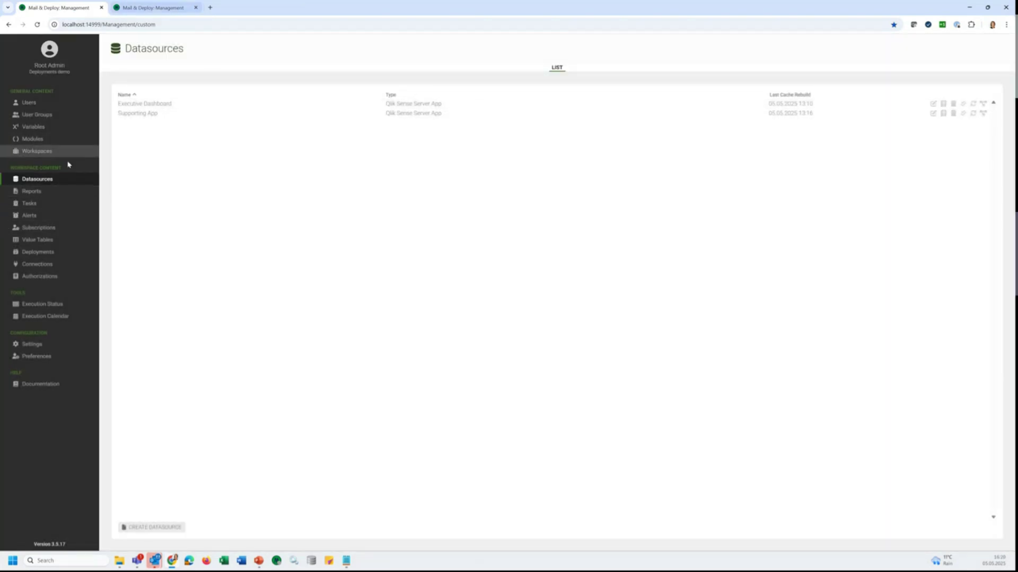
key(ctrl+Tab)
key(ctrl+shift+Tab)
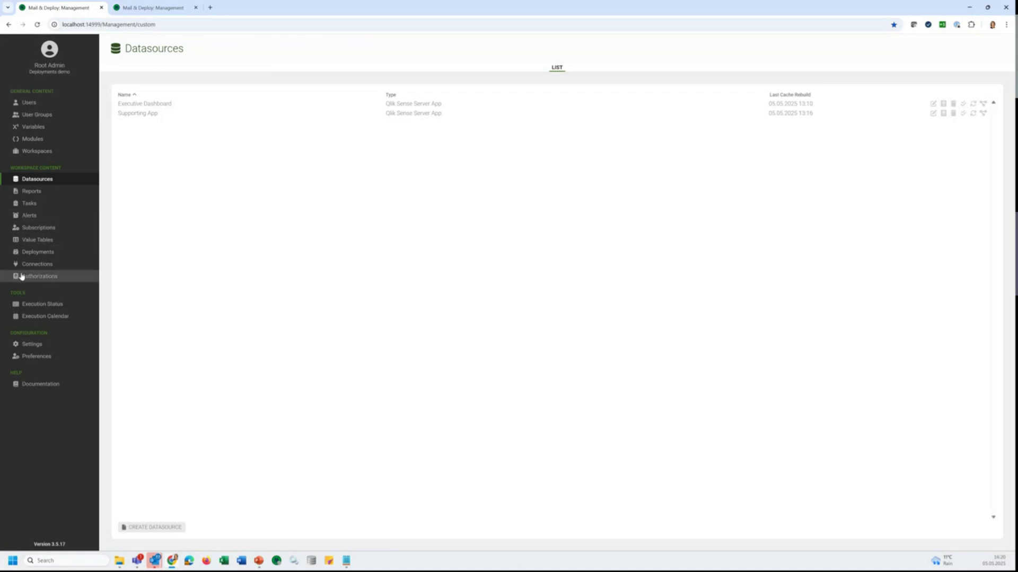
click(38, 252)
click(154, 527)
click(536, 205)
click(508, 225)
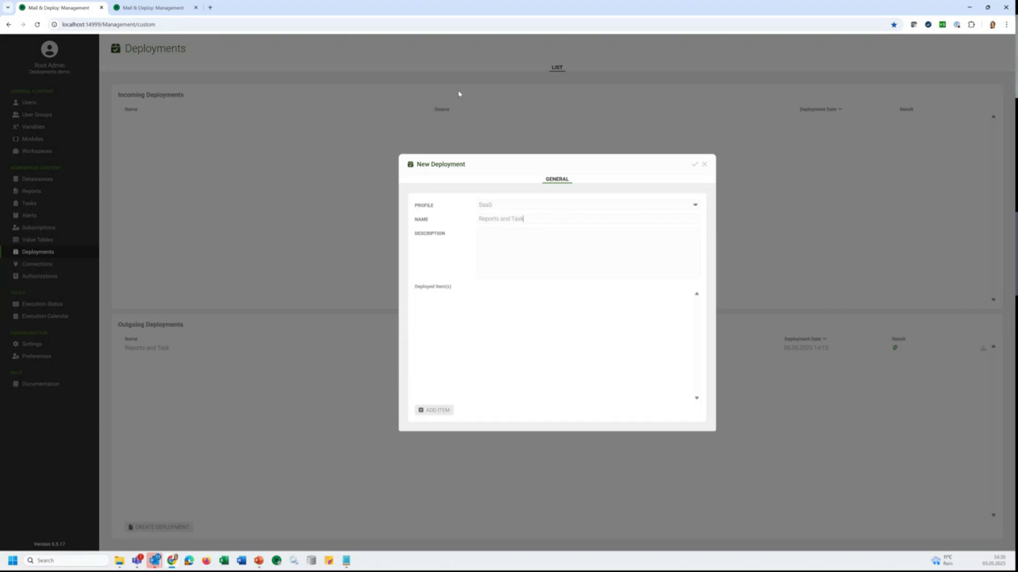
Add RP001 Regional Sales Report to the new deployment, rename the deployment Report RP001, and deploy it.
click(434, 410)
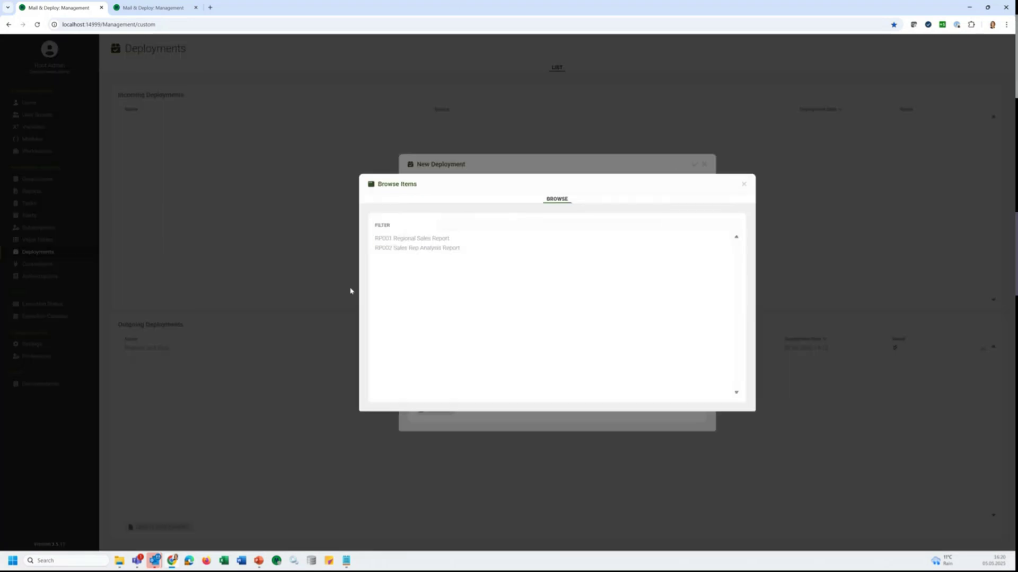
double_click(385, 241)
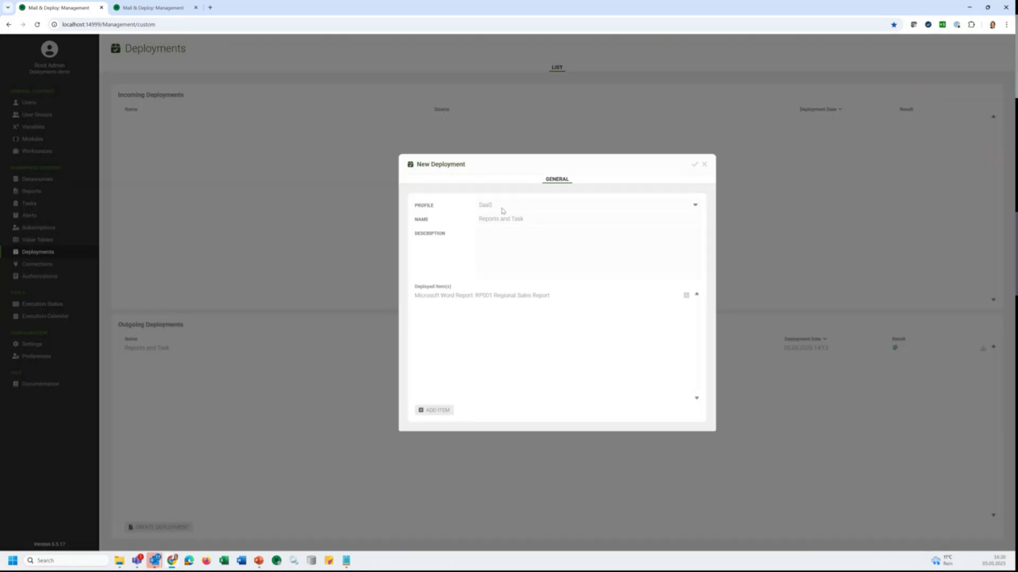
drag(496, 218, 691, 205)
key(BackSpace)
click(694, 165)
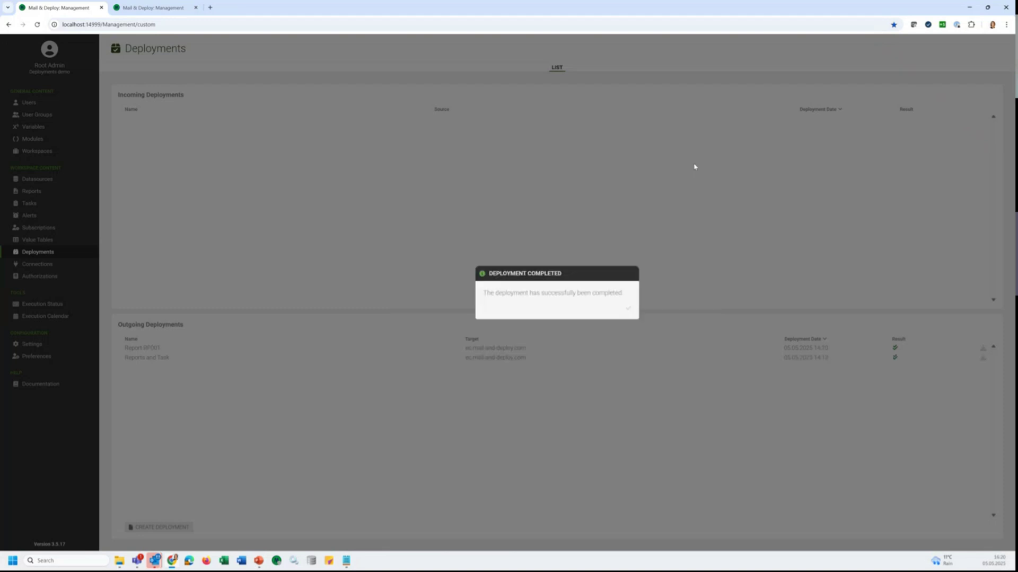
click(628, 309)
Deploy RP002 Sales Rep Analysis Report with the SaaS profile in a new deployment named Report RP002.
click(165, 528)
click(484, 212)
click(498, 227)
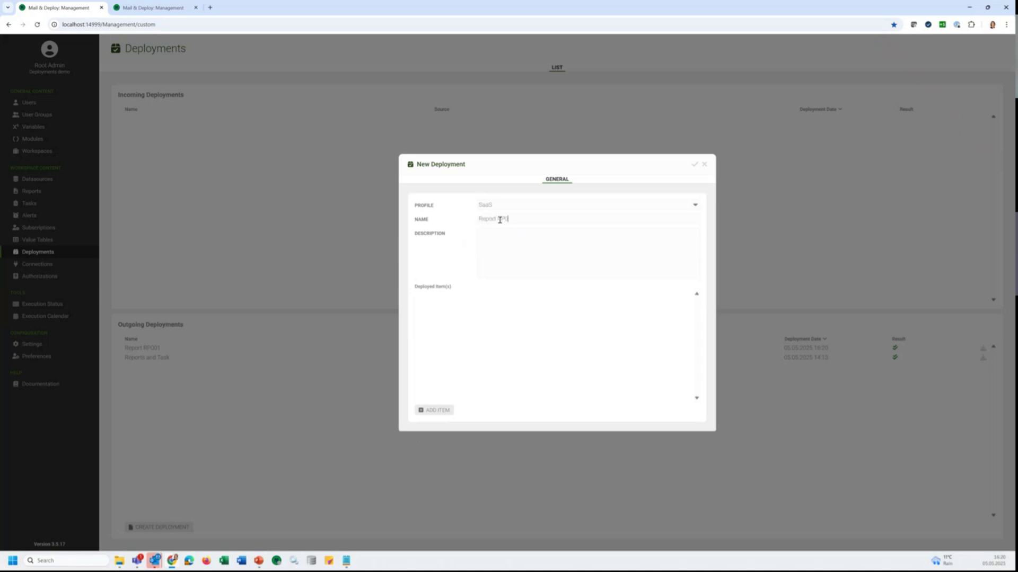
click(427, 410)
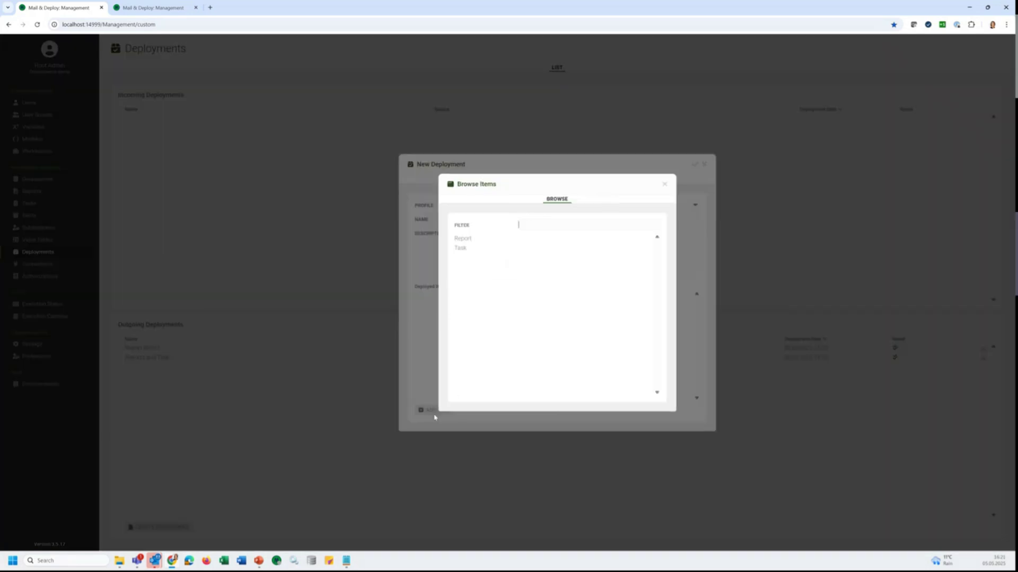
click(470, 238)
double_click(470, 247)
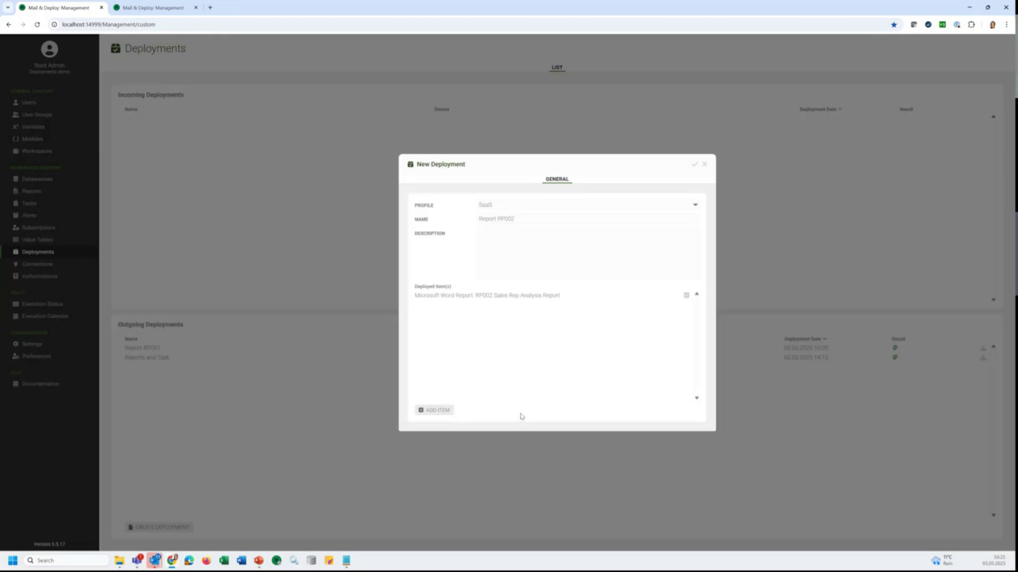
click(695, 166)
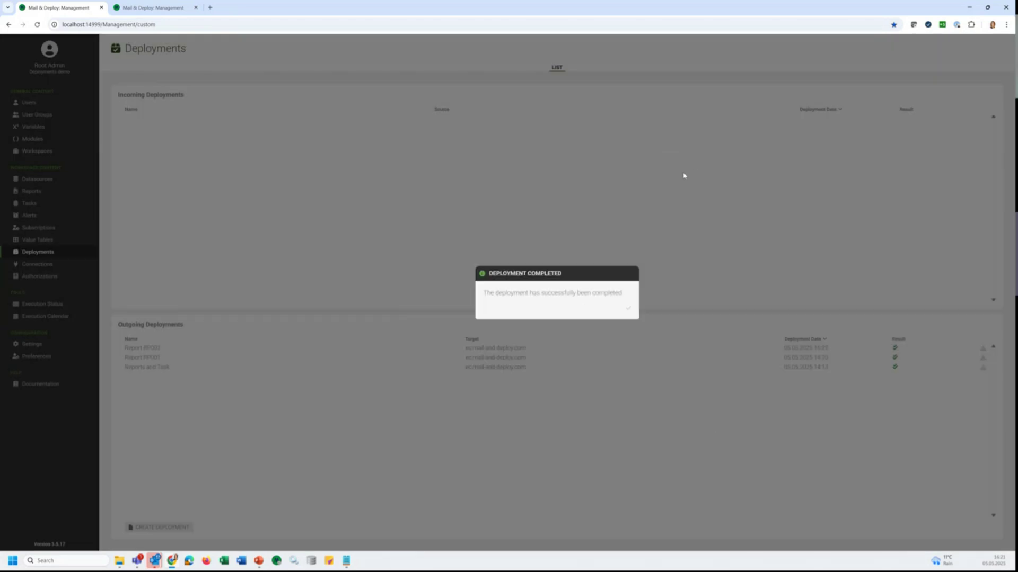
click(629, 308)
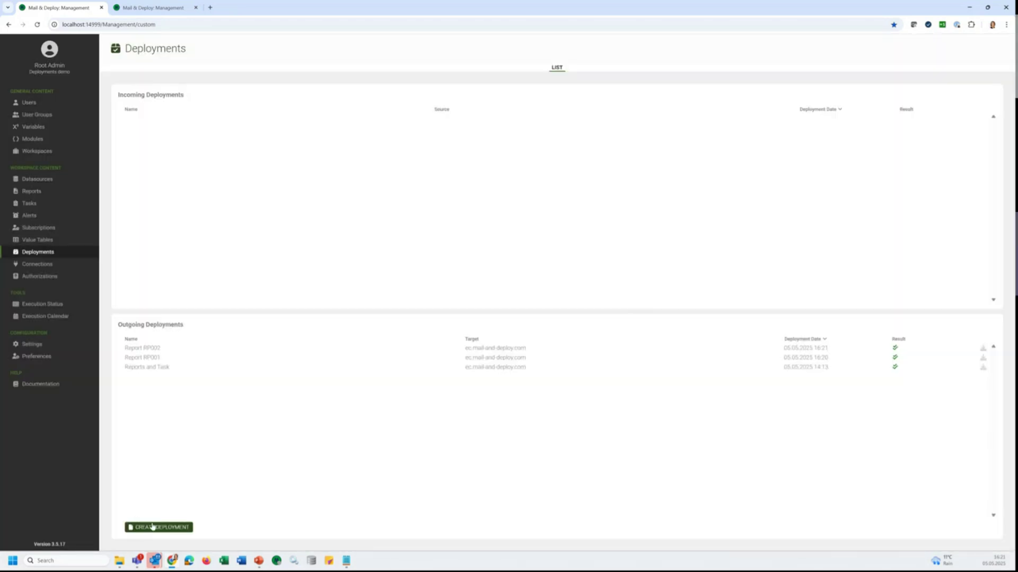
Deploy the task Send Report to Regional Managers with the SaaS profile in a new deployment named Task.
click(155, 527)
click(498, 205)
click(505, 226)
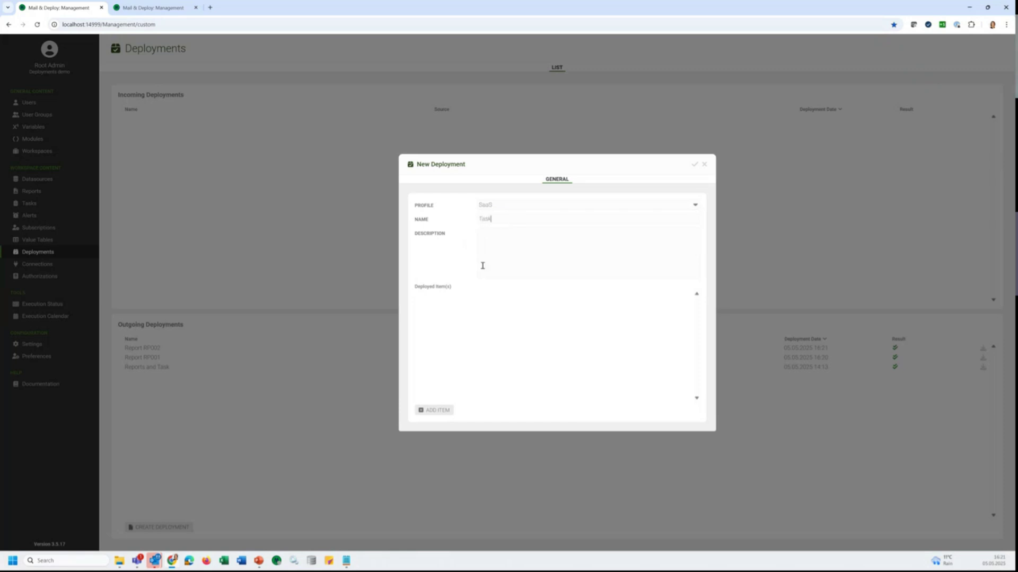
click(433, 411)
click(468, 249)
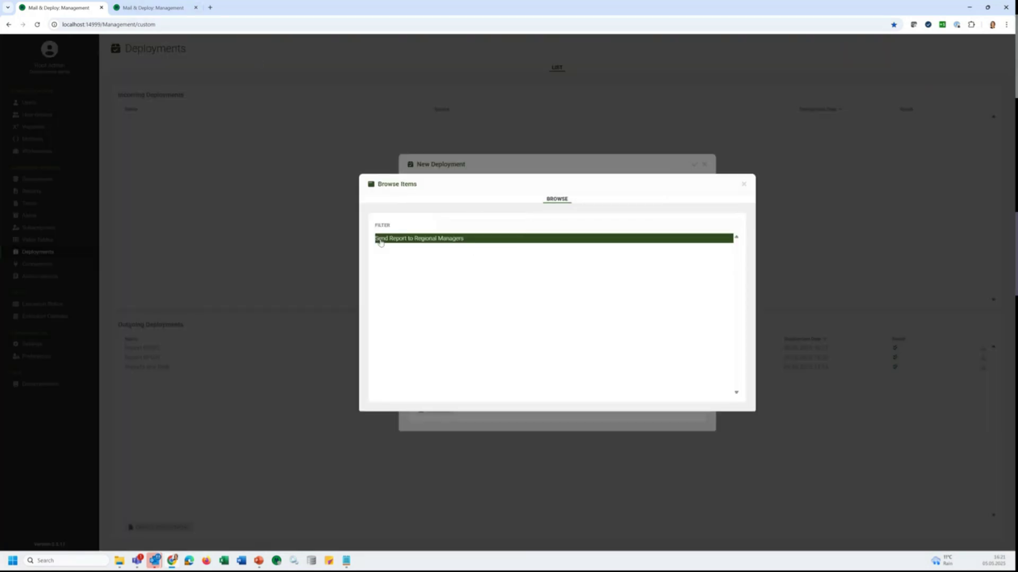
double_click(530, 238)
click(695, 166)
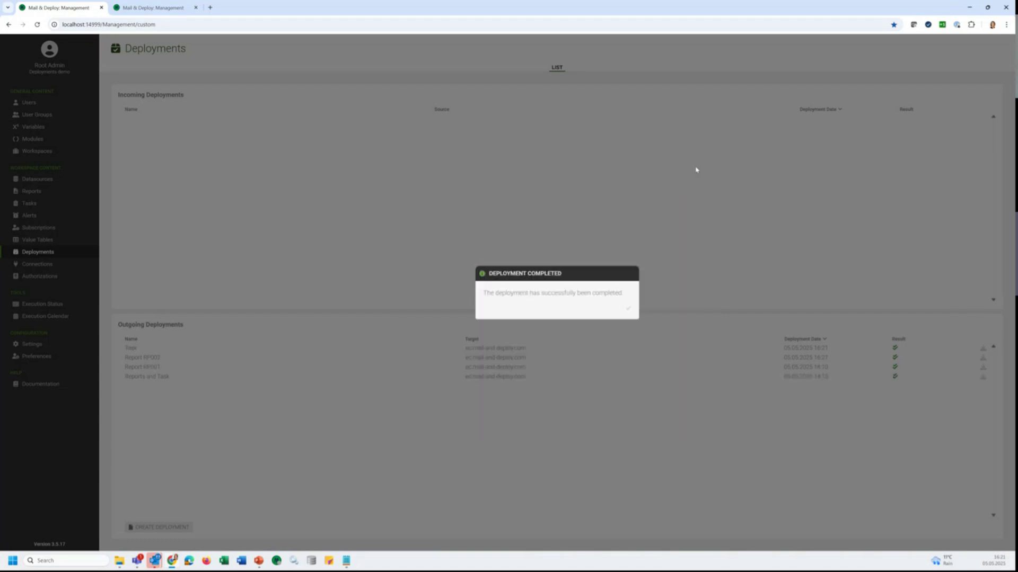
click(627, 308)
On the SaaS server, check the reports and tasks lists for the deployed items.
click(154, 8)
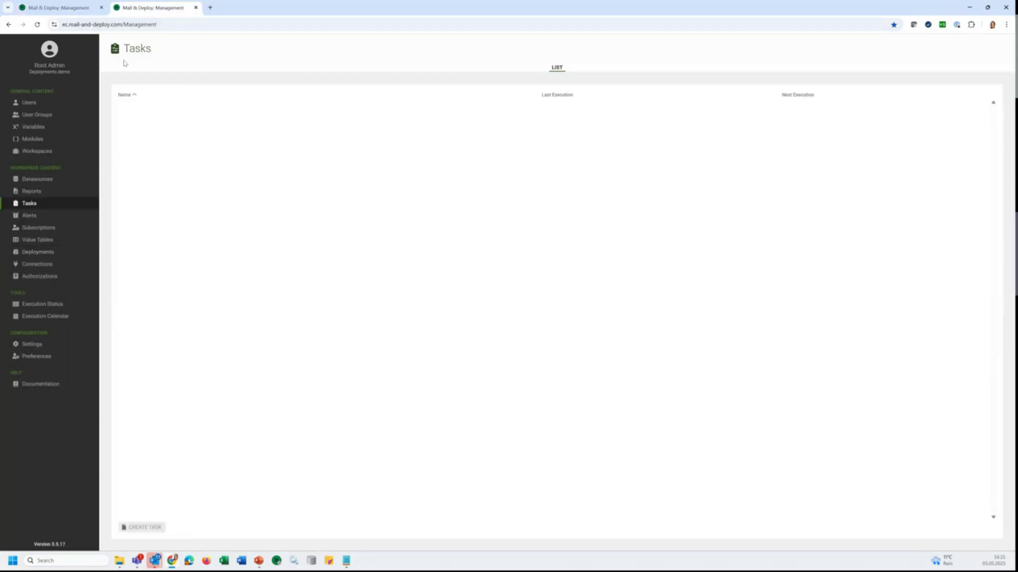
click(39, 192)
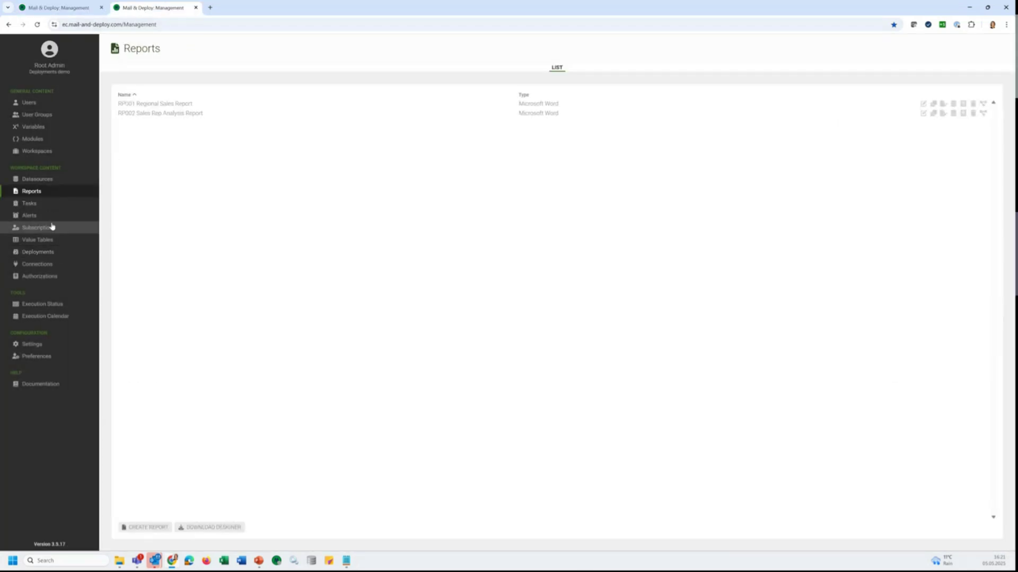
click(41, 205)
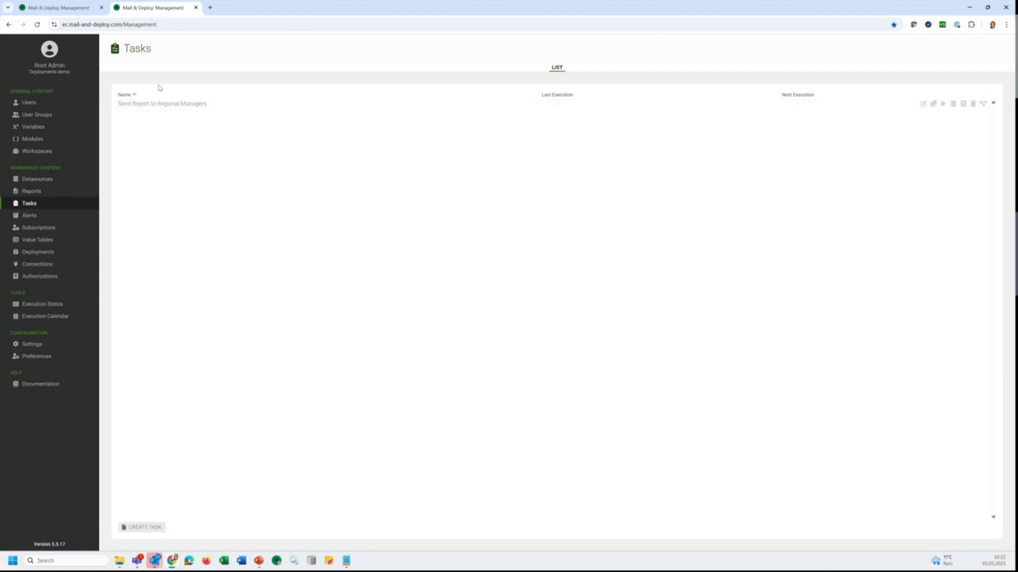
On the local server, download the summary of the outgoing deployment Report RP002 and open the file.
click(60, 10)
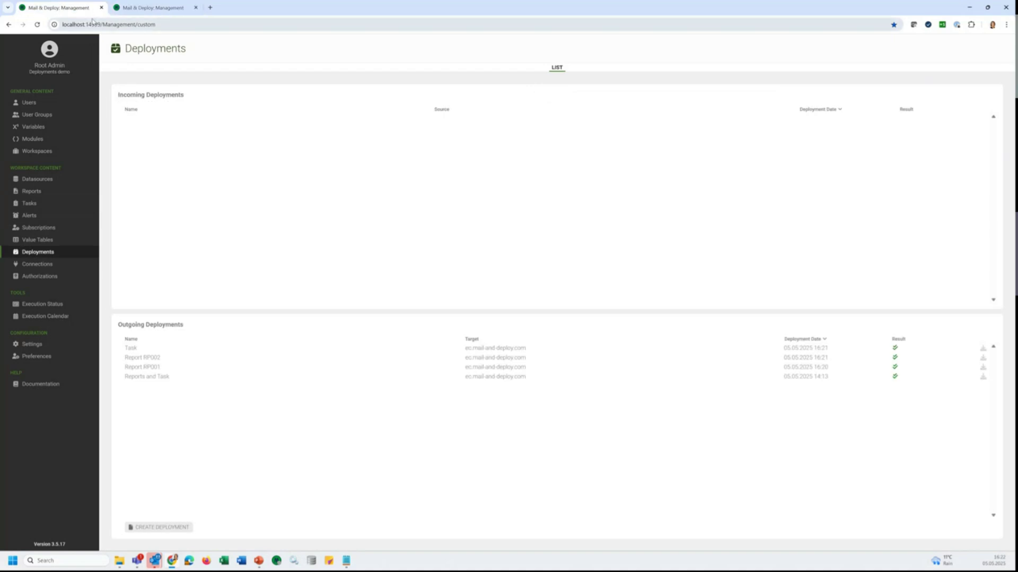
click(983, 359)
click(907, 41)
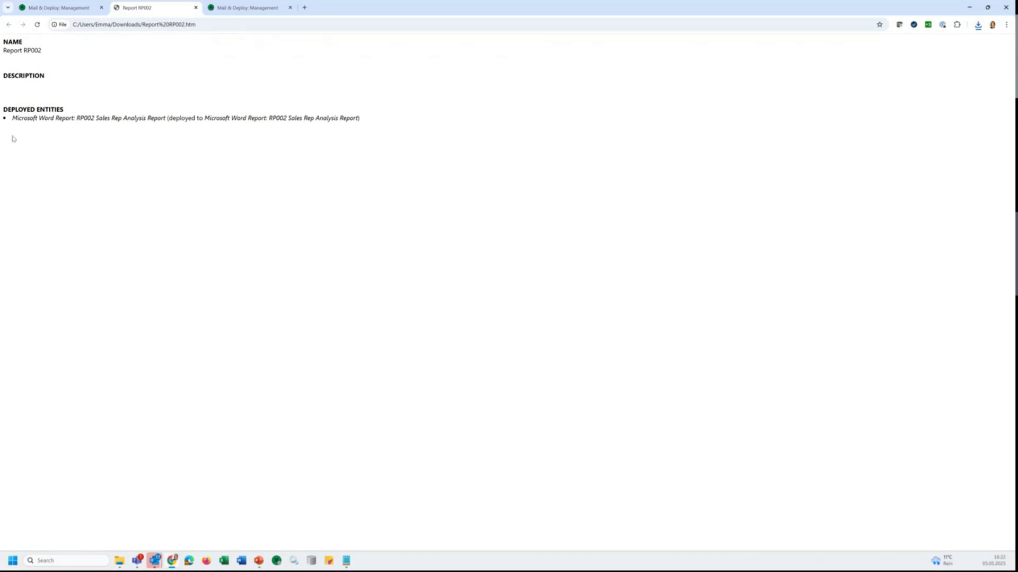
Open the local server's RP002 Sales Rep Analysis Report in Mail & Deploy Designer and load its template.
click(49, 12)
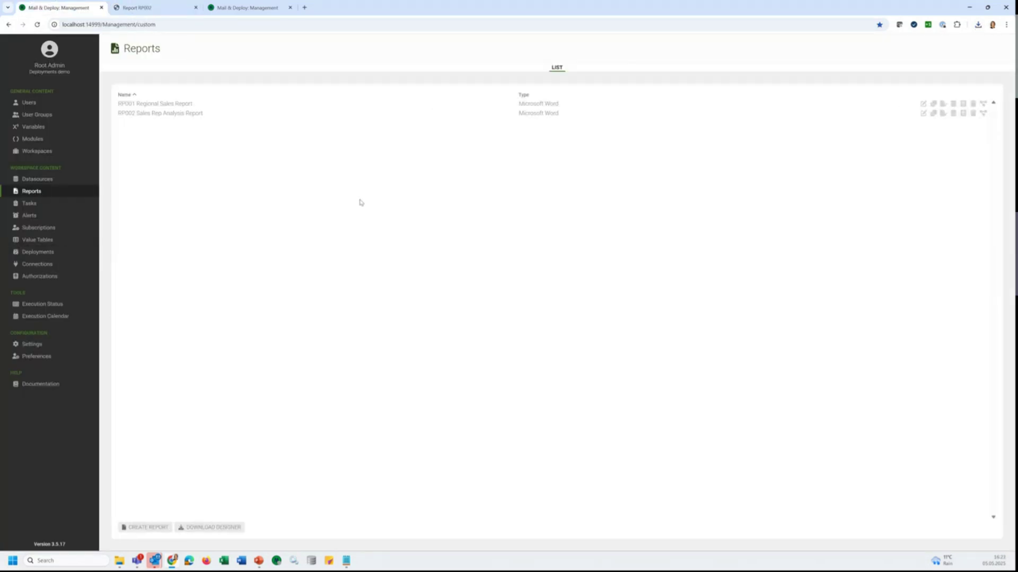
click(943, 114)
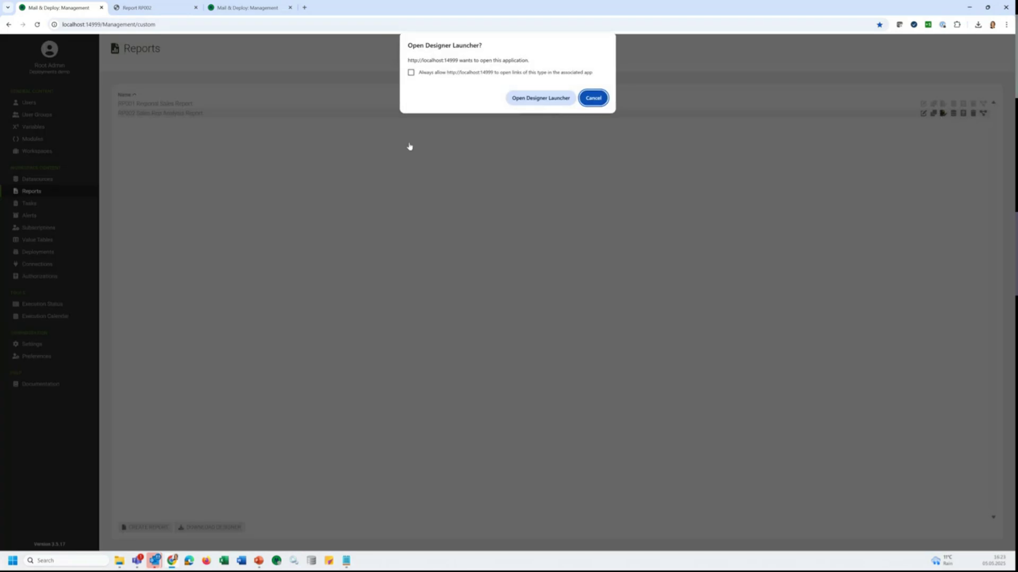
click(541, 99)
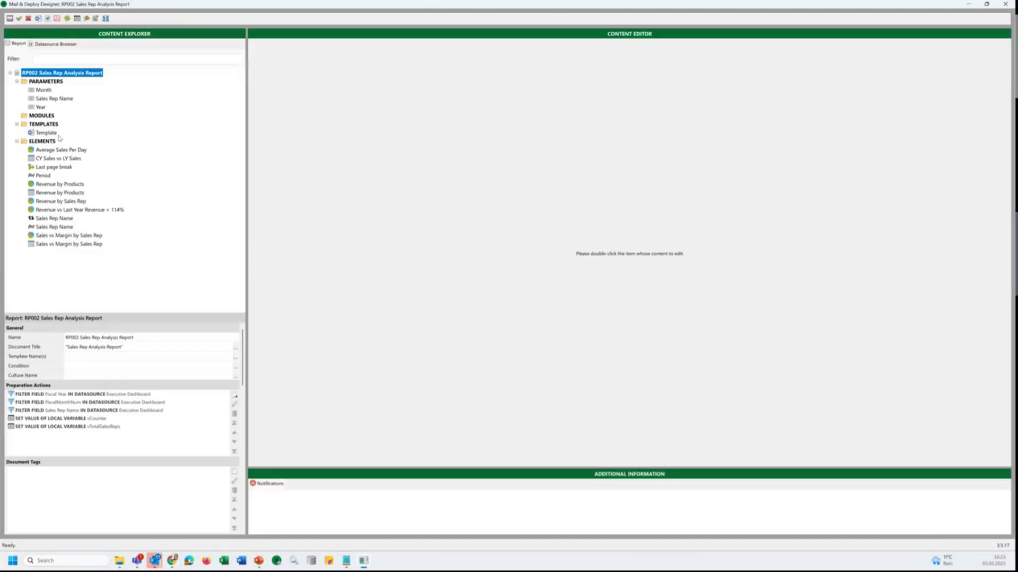
click(46, 132)
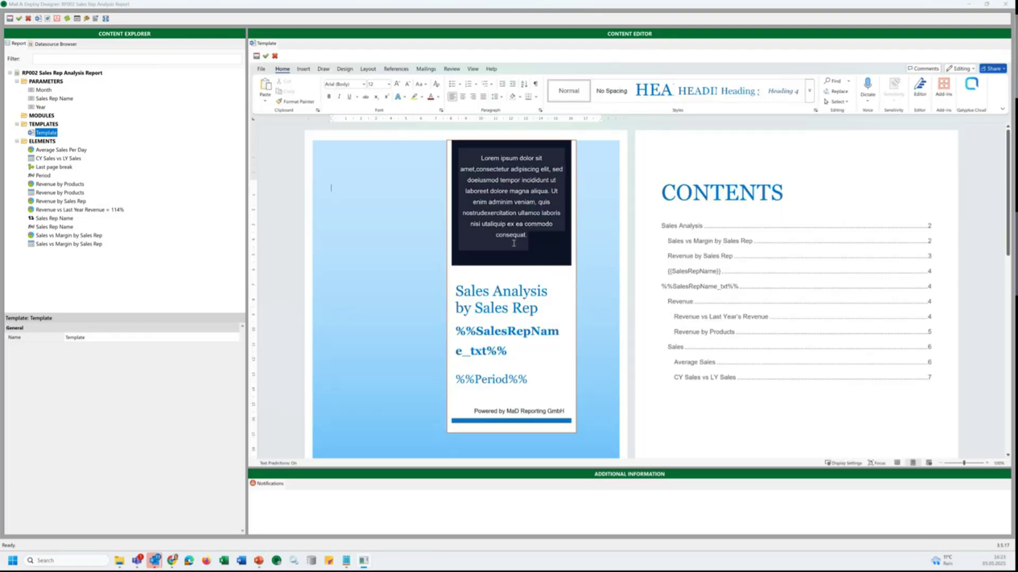
Remove "by Sales Rep" from the cover title and the table placeholder under Revenue by Products, and save the report.
click(457, 309)
drag(456, 309, 538, 309)
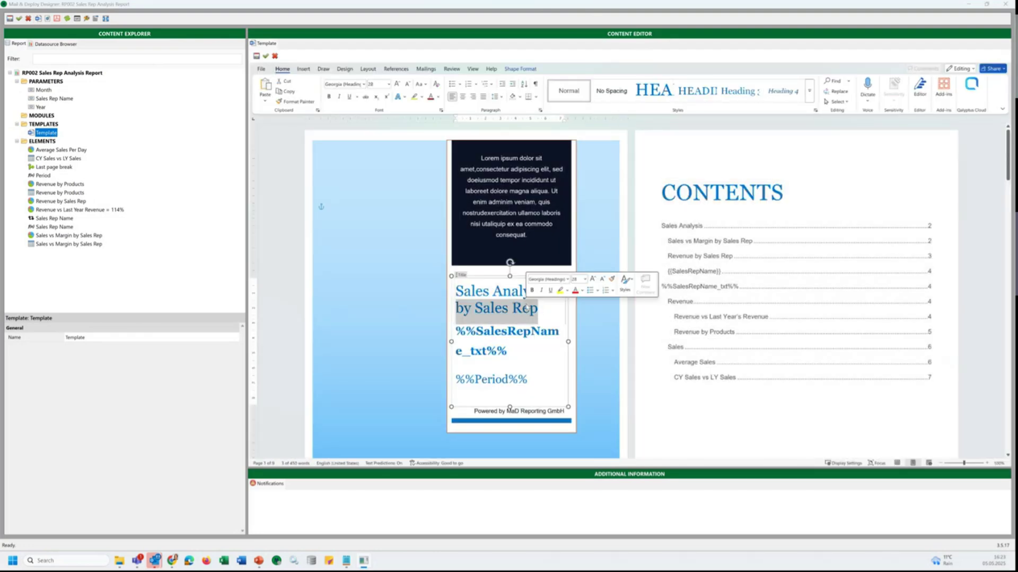
key(Delete)
scroll(901, 218, down, 10)
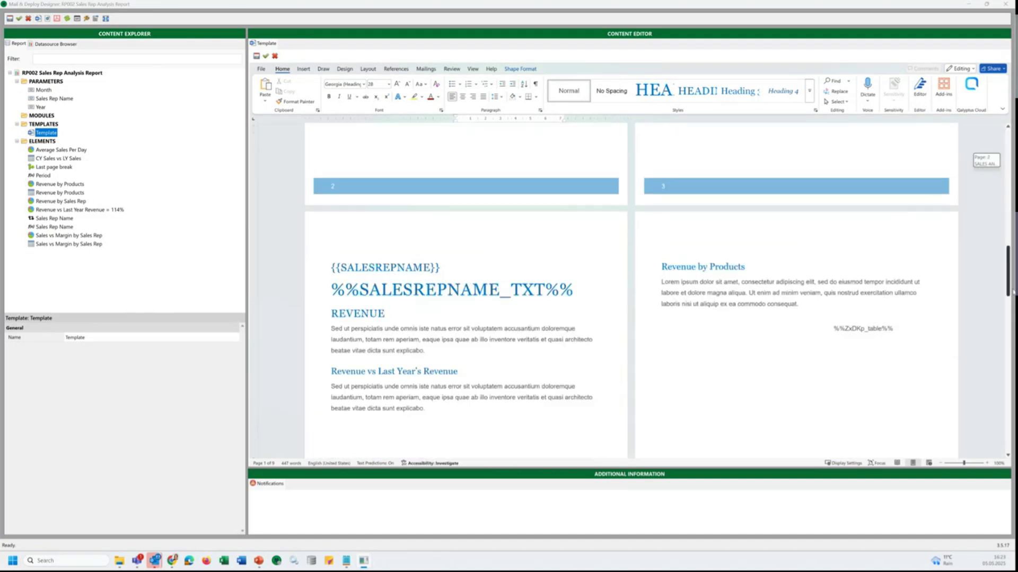
click(863, 200)
key(Delete)
click(19, 18)
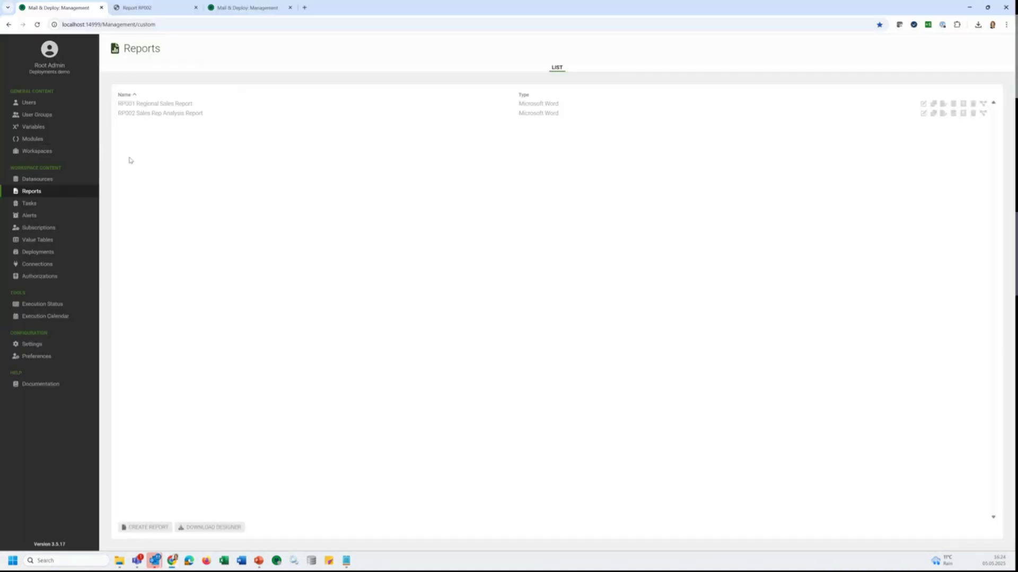
Start a deployment with the SaaS profile, named Report RP002 and described as "Changed the title and removed one table".
click(41, 255)
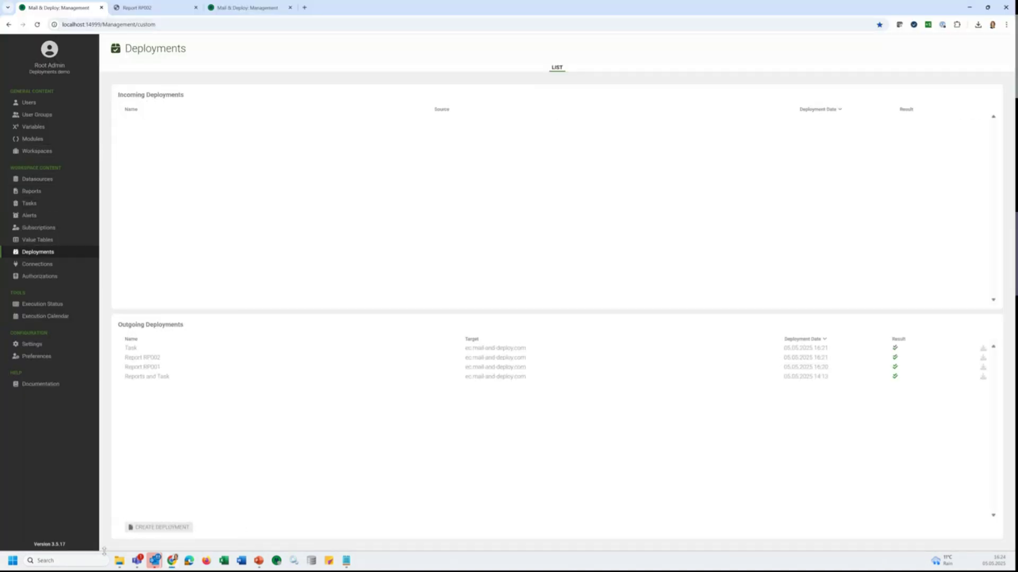
click(156, 529)
click(473, 208)
click(492, 226)
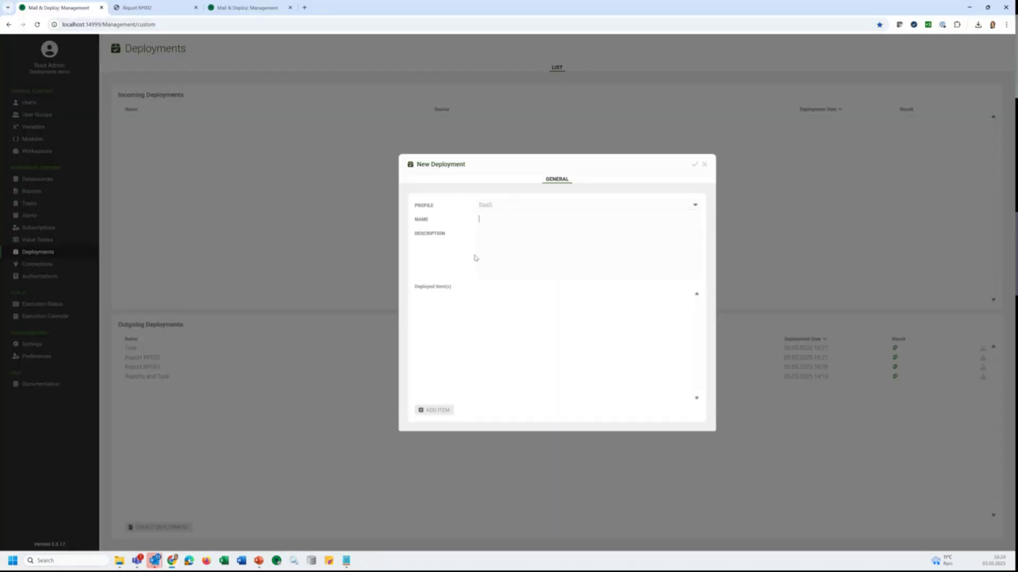
text(Report RP002)
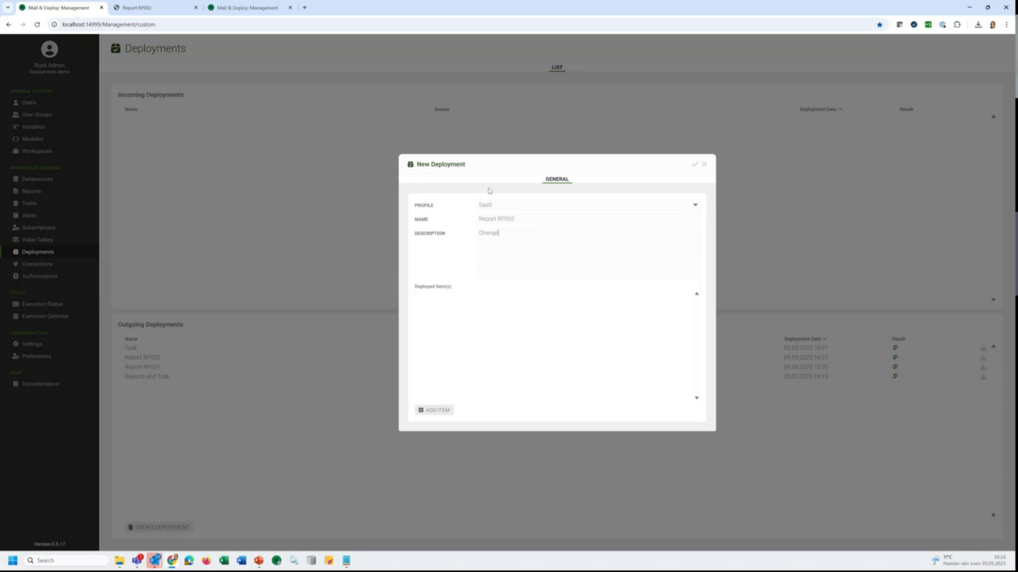
text( and removed o)
Add RP002 Sales Rep Analysis Report to the deployment and deploy it.
click(448, 408)
click(408, 249)
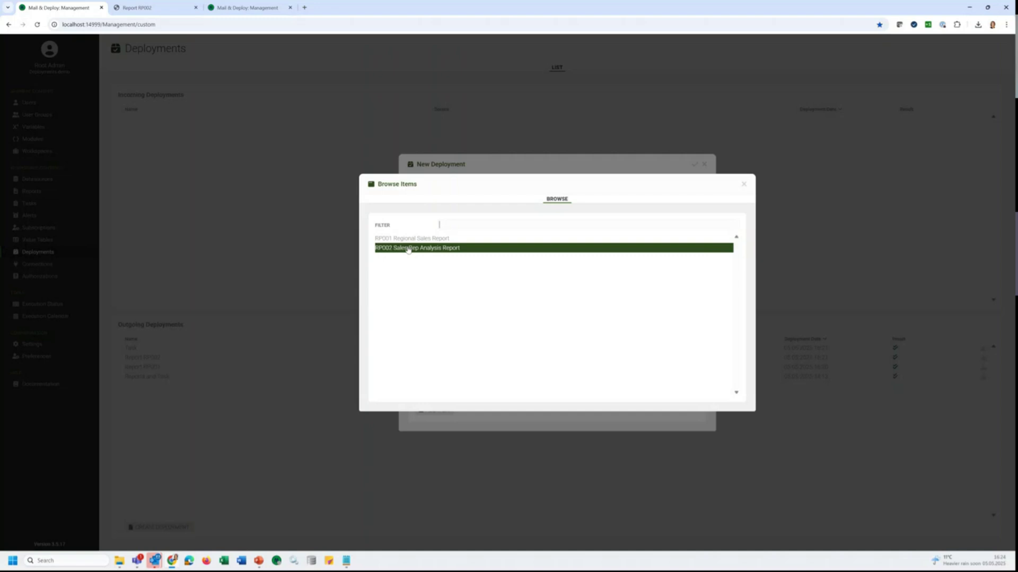
double_click(408, 249)
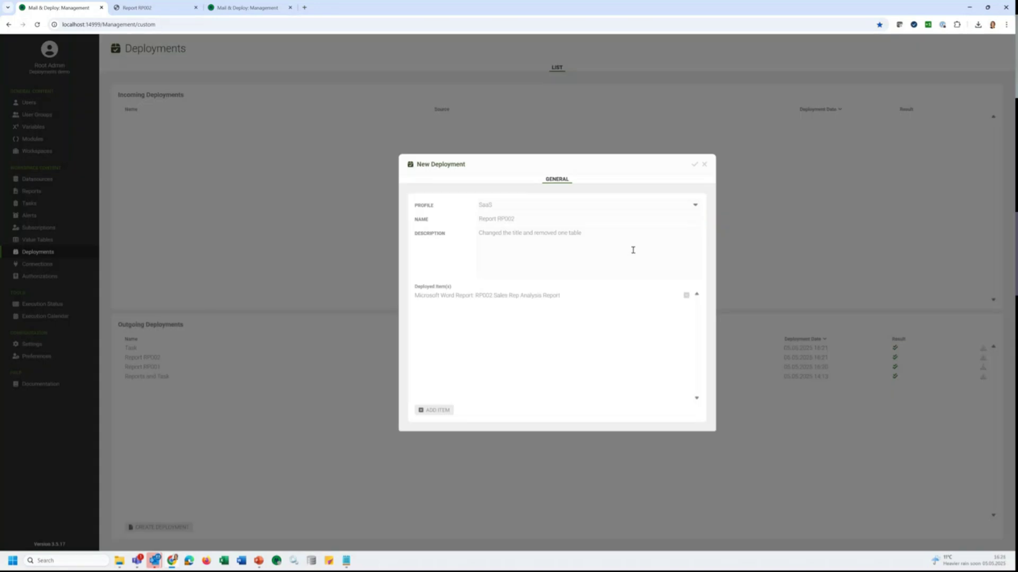
click(695, 166)
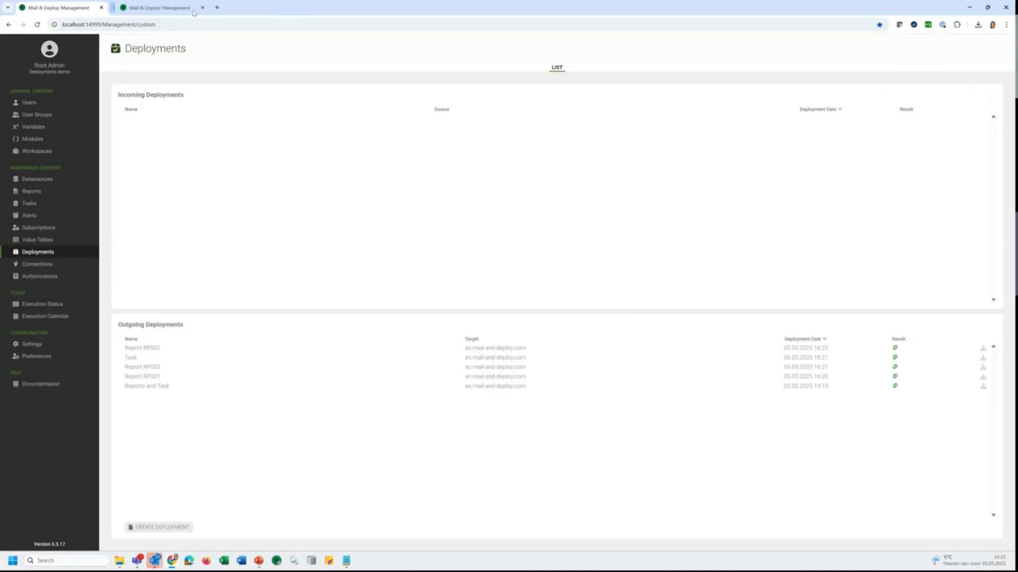
On the SaaS server, open the RP002 Sales Rep Analysis Report template in Designer and check its title and Revenue by Products section.
click(196, 7)
click(93, 178)
click(95, 191)
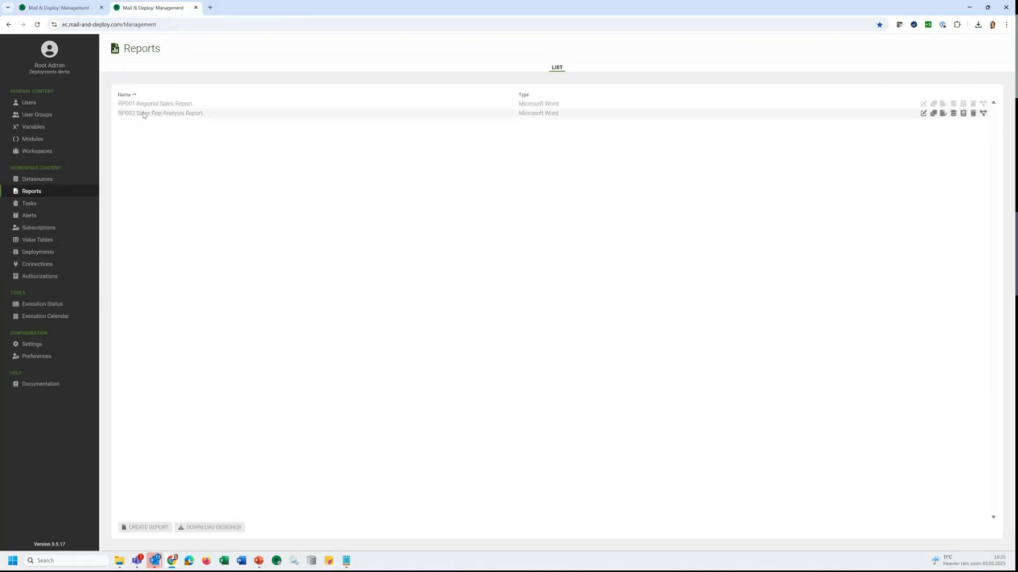
double_click(165, 113)
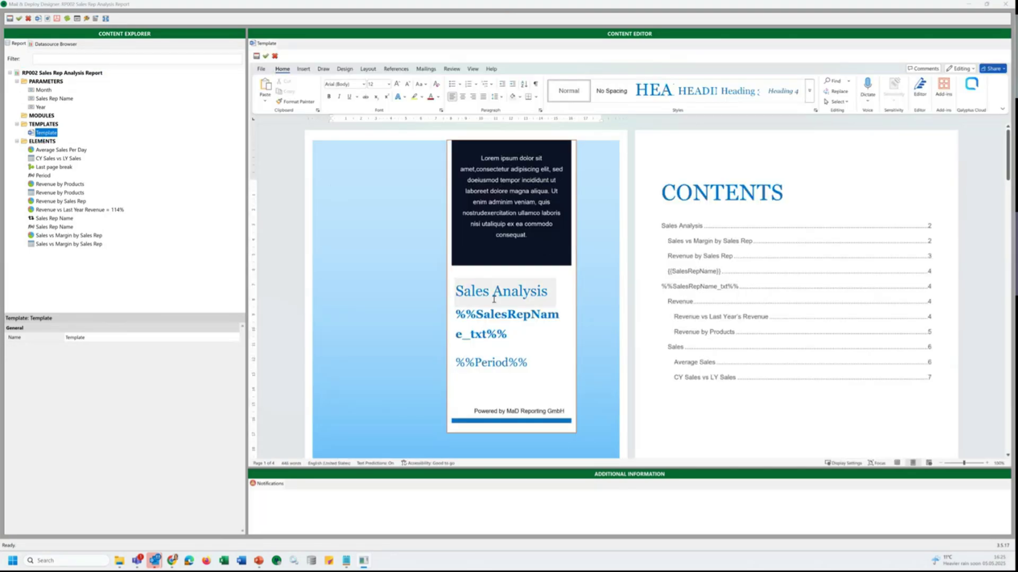
scroll(494, 300, down, 10)
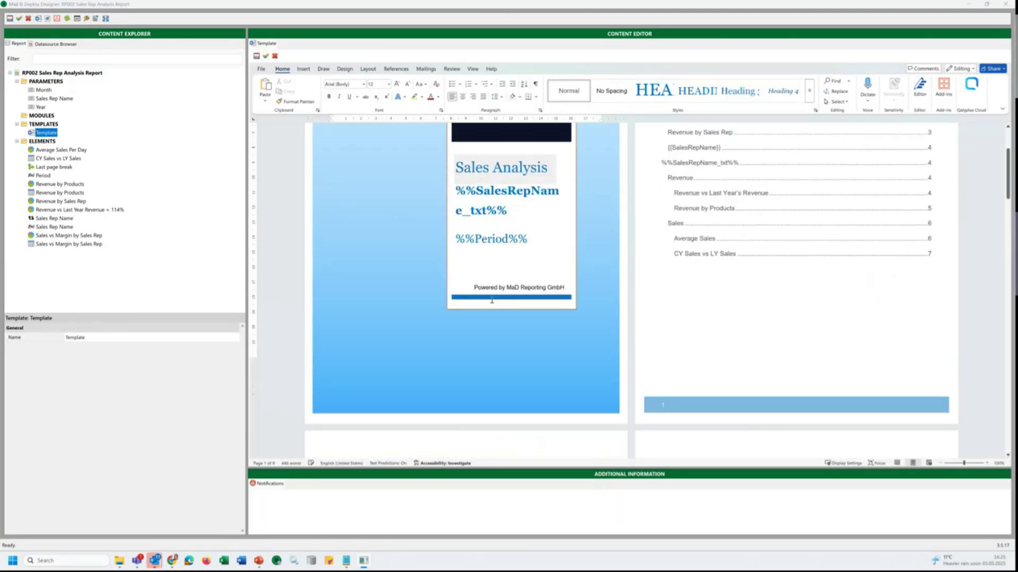
scroll(491, 299, down, 10)
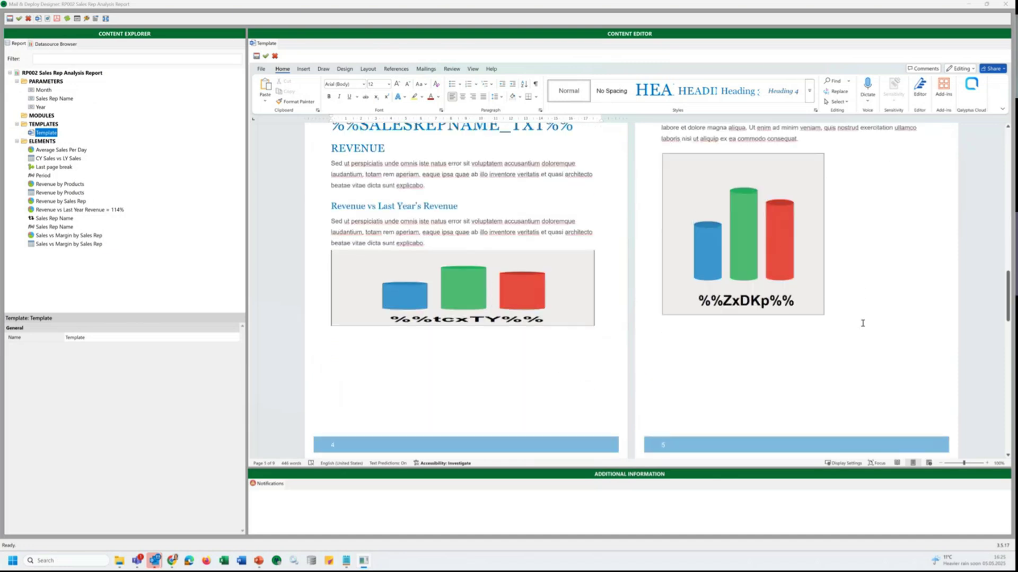
double_click(909, 129)
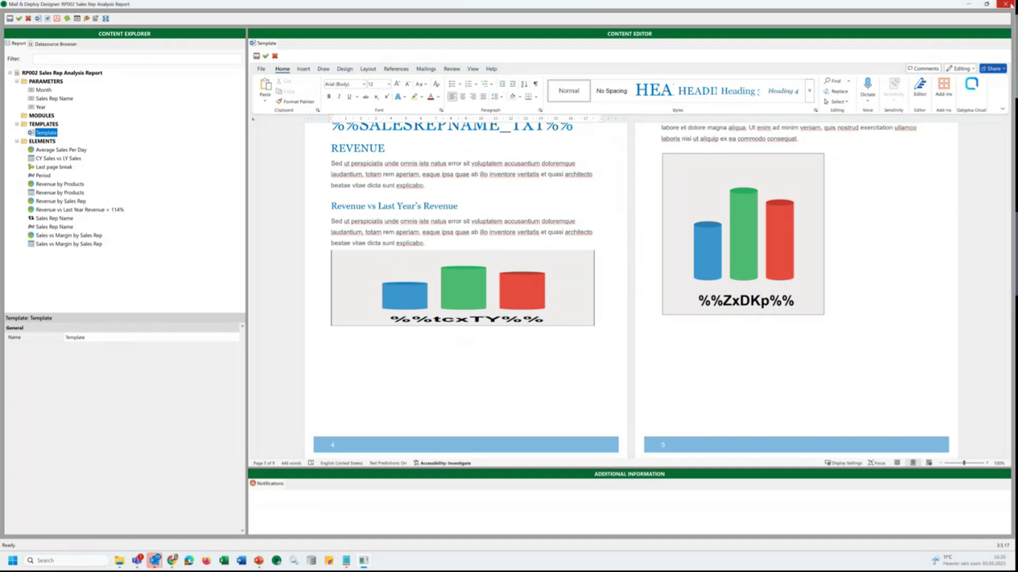